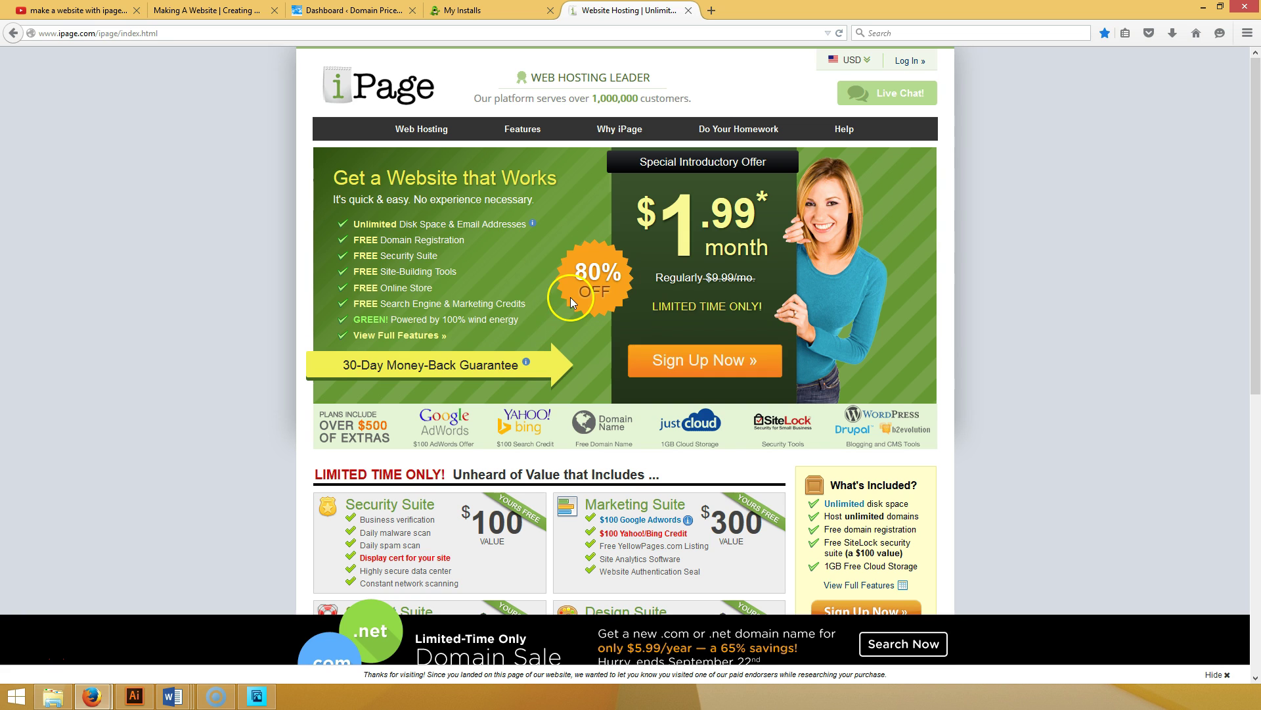
- Start the iPage hosting sign-up to reach the Register a Domain page
{"action": "left_click", "coordinate": [734, 364]}
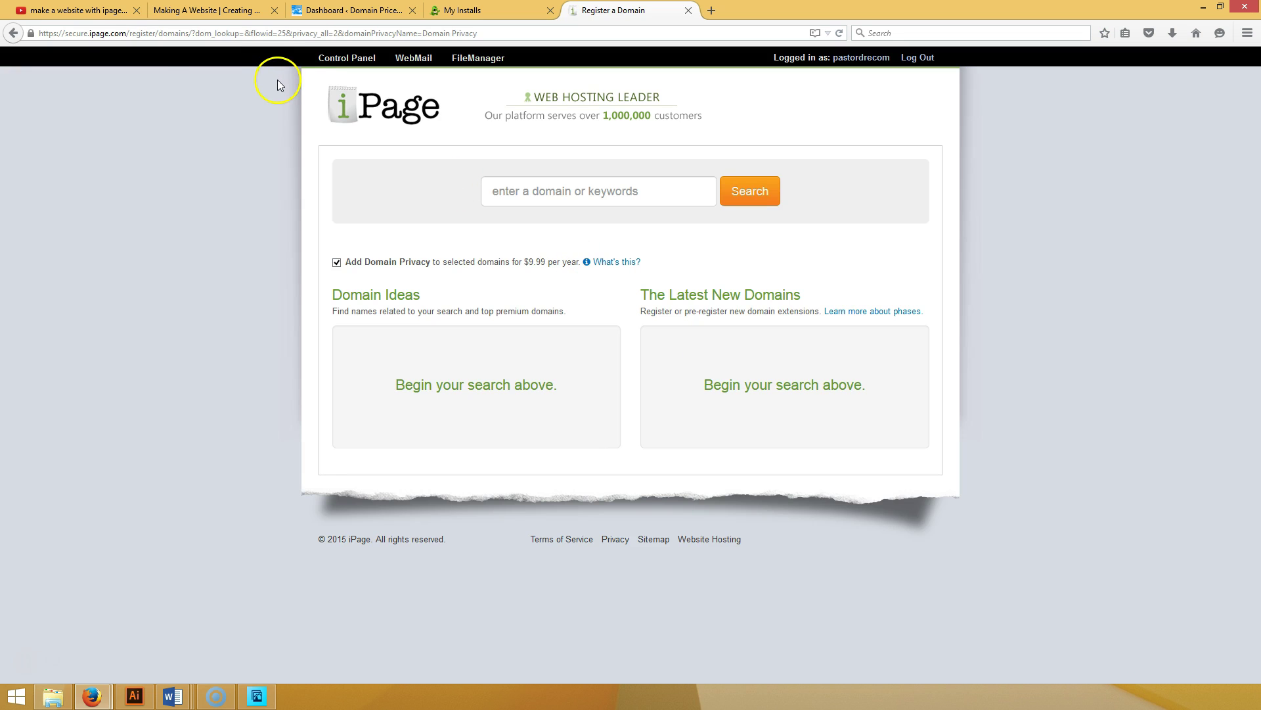
- Search iPage for the domain name 'myshoesarethebest', correcting typos along the way
{"action": "left_click", "coordinate": [552, 186]}
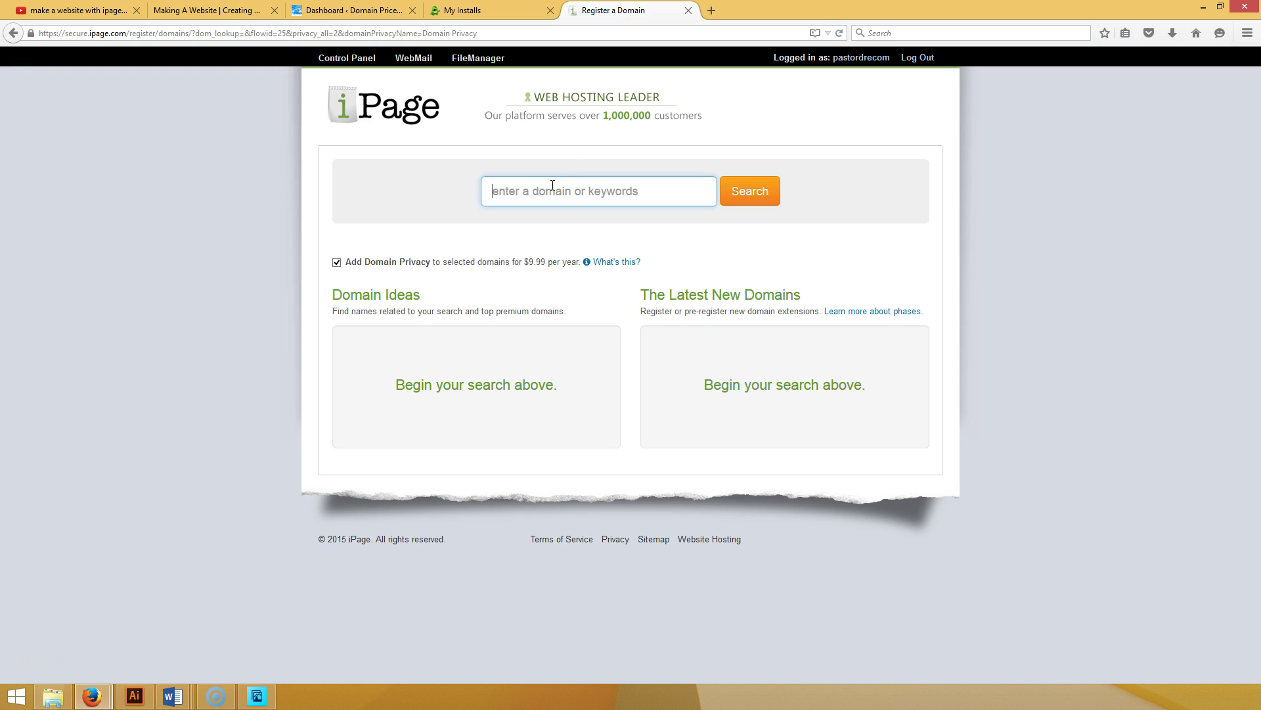
{"action": "left_click", "coordinate": [311, 32]}
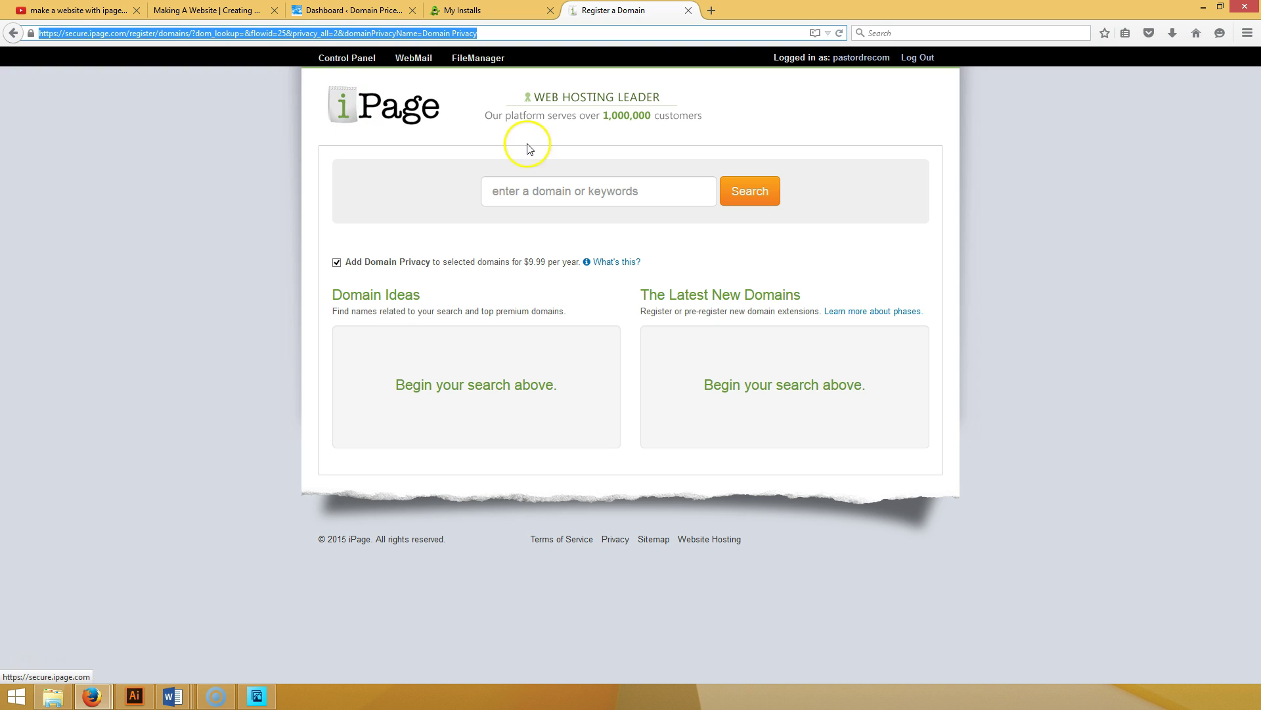
{"action": "left_click", "coordinate": [533, 191]}
{"action": "type", "text": "m"}
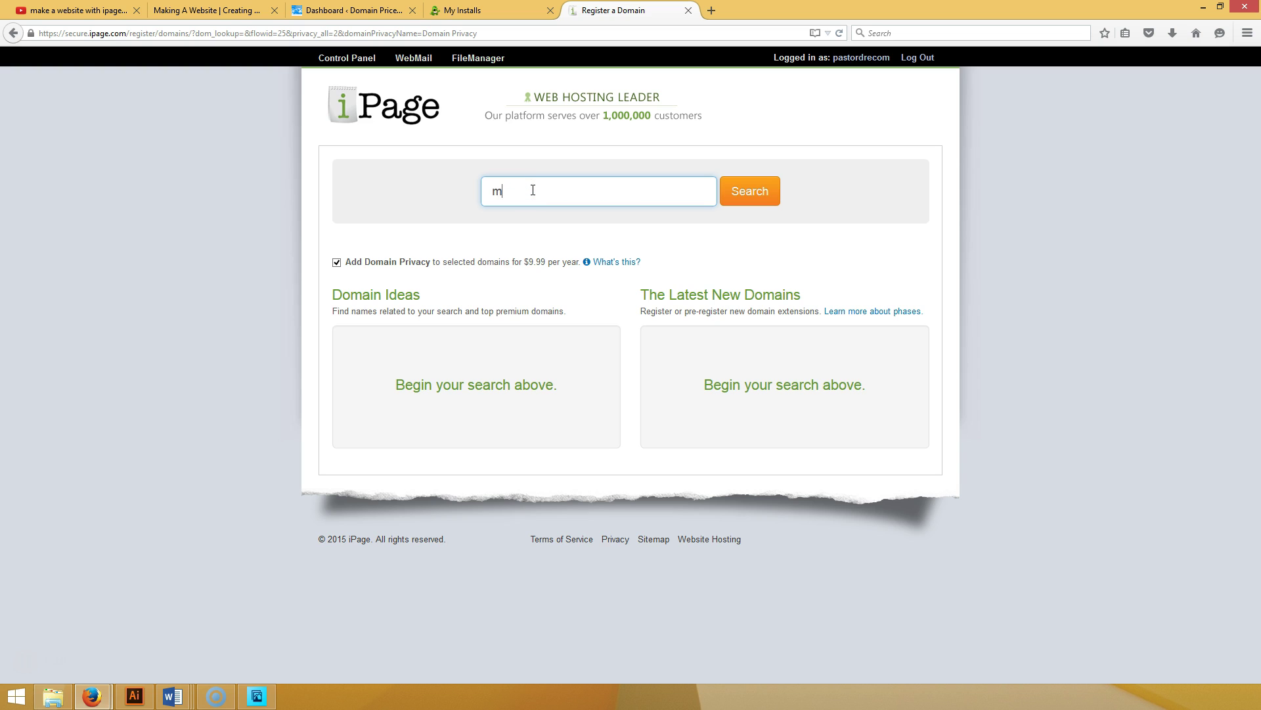
{"action": "type", "text": "ysoeoesarehte"}
{"action": "key", "text": "BackSpace"}
{"action": "key", "text": "BackSpace"}
{"action": "key", "text": "BackSpace"}
{"action": "type", "text": "thebeat"}
{"action": "key", "text": "BackSpace"}
{"action": "key", "text": "BackSpace"}
{"action": "type", "text": "st"}
{"action": "key", "text": "Return"}
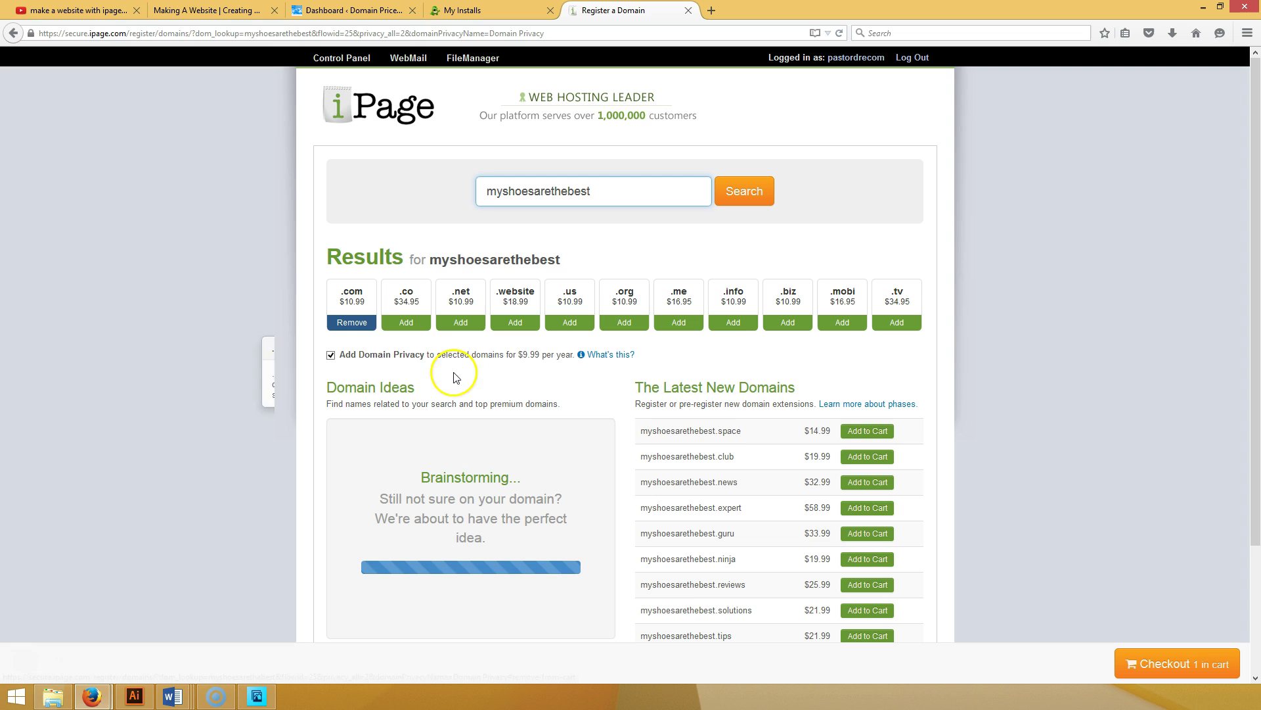
- Go to checkout and set the hosting plan to a one-year term
{"action": "left_click", "coordinate": [1164, 669]}
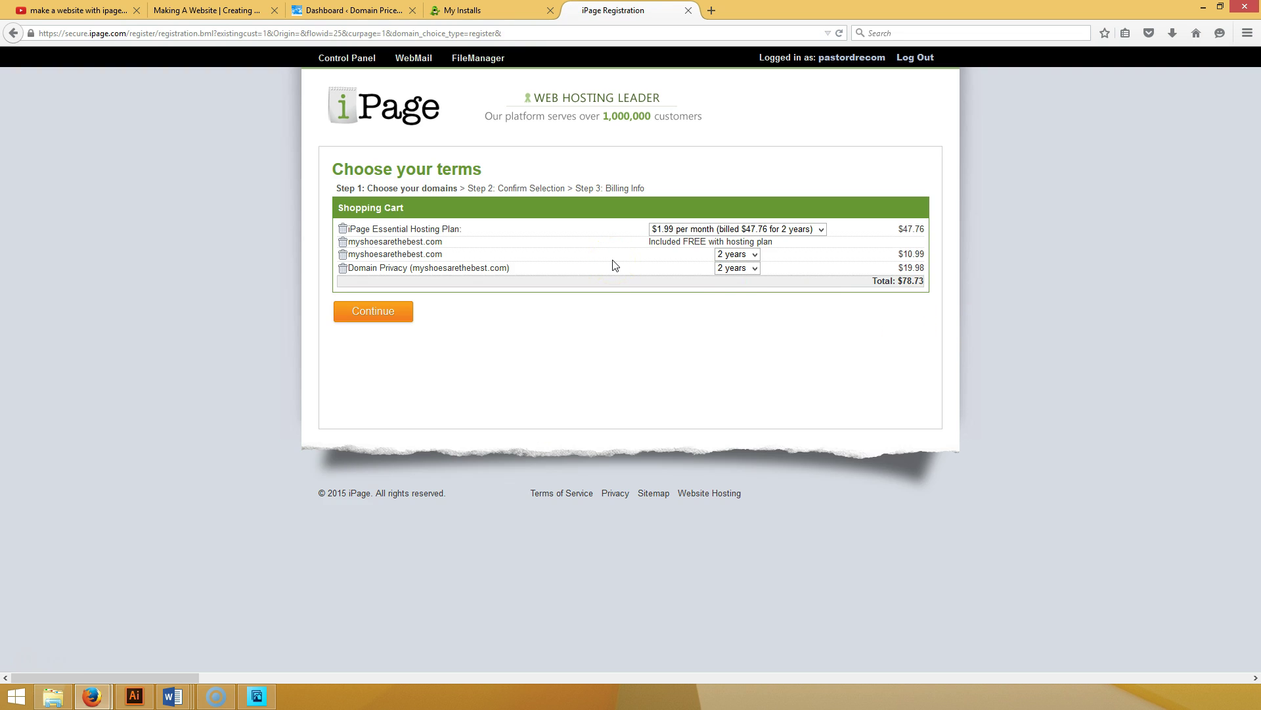
{"action": "left_click", "coordinate": [824, 234]}
{"action": "left_click", "coordinate": [796, 240]}
- Change the paid domain's term, remove Domain Privacy, and submit the $23.88 order
{"action": "left_click", "coordinate": [755, 255]}
{"action": "left_click", "coordinate": [754, 268]}
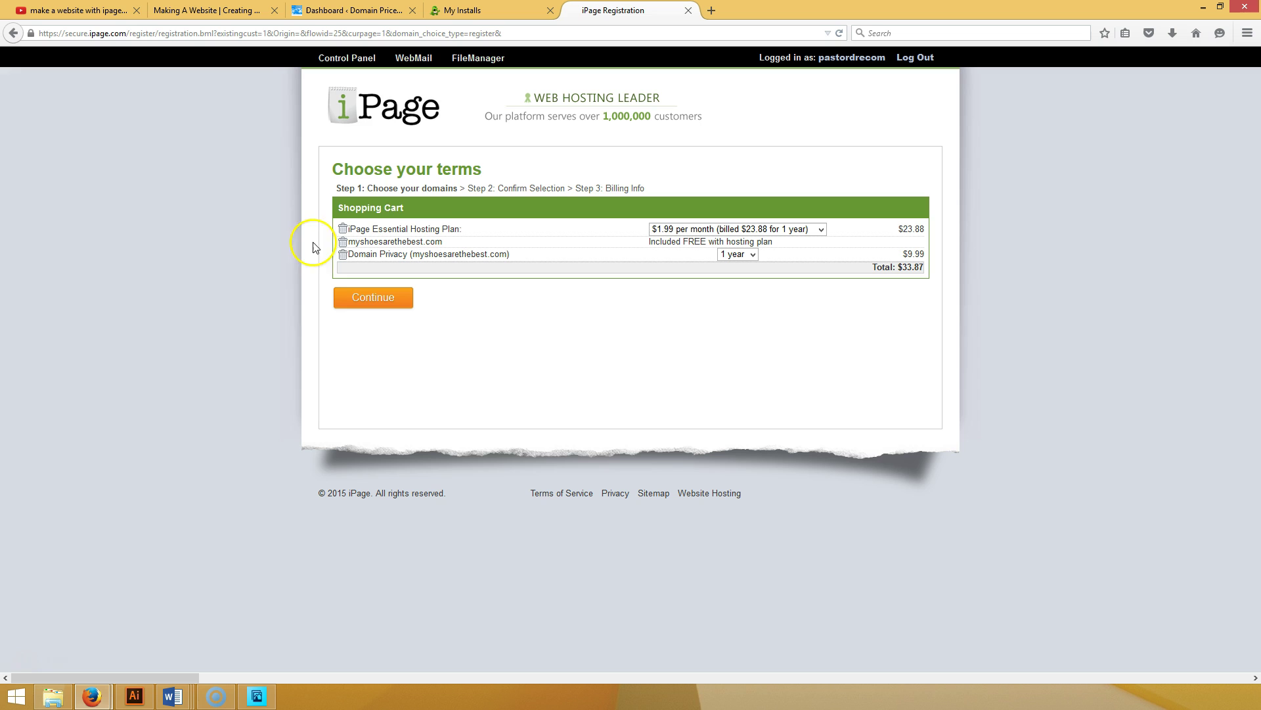
{"action": "left_click", "coordinate": [342, 261]}
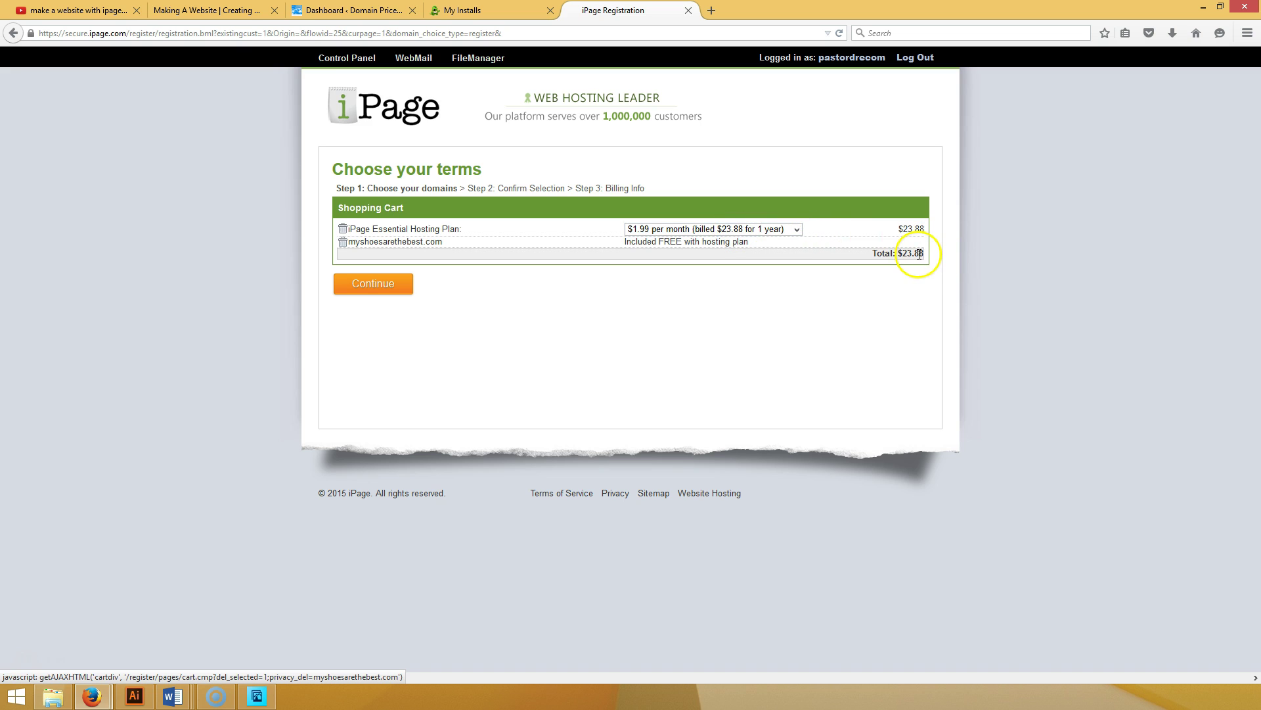
{"action": "left_click", "coordinate": [403, 283]}
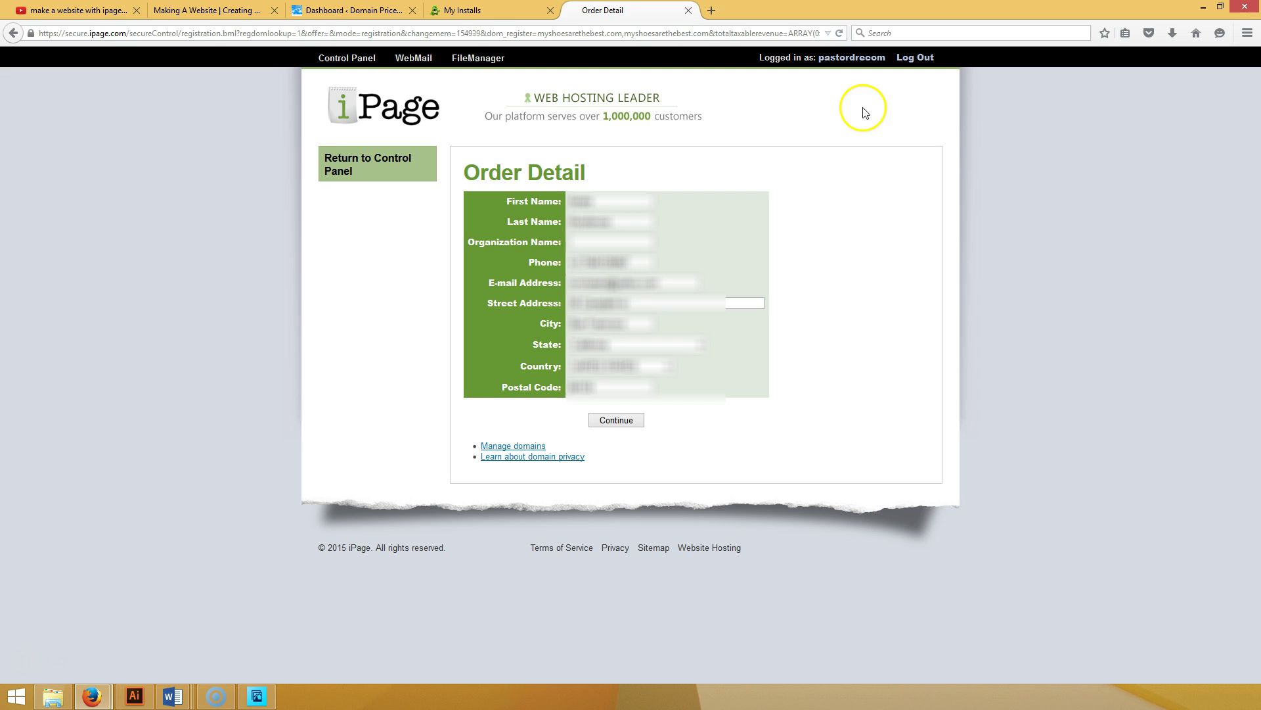
- Return to the iPage home page and log in to the member Control Panel
{"action": "left_click", "coordinate": [373, 109]}
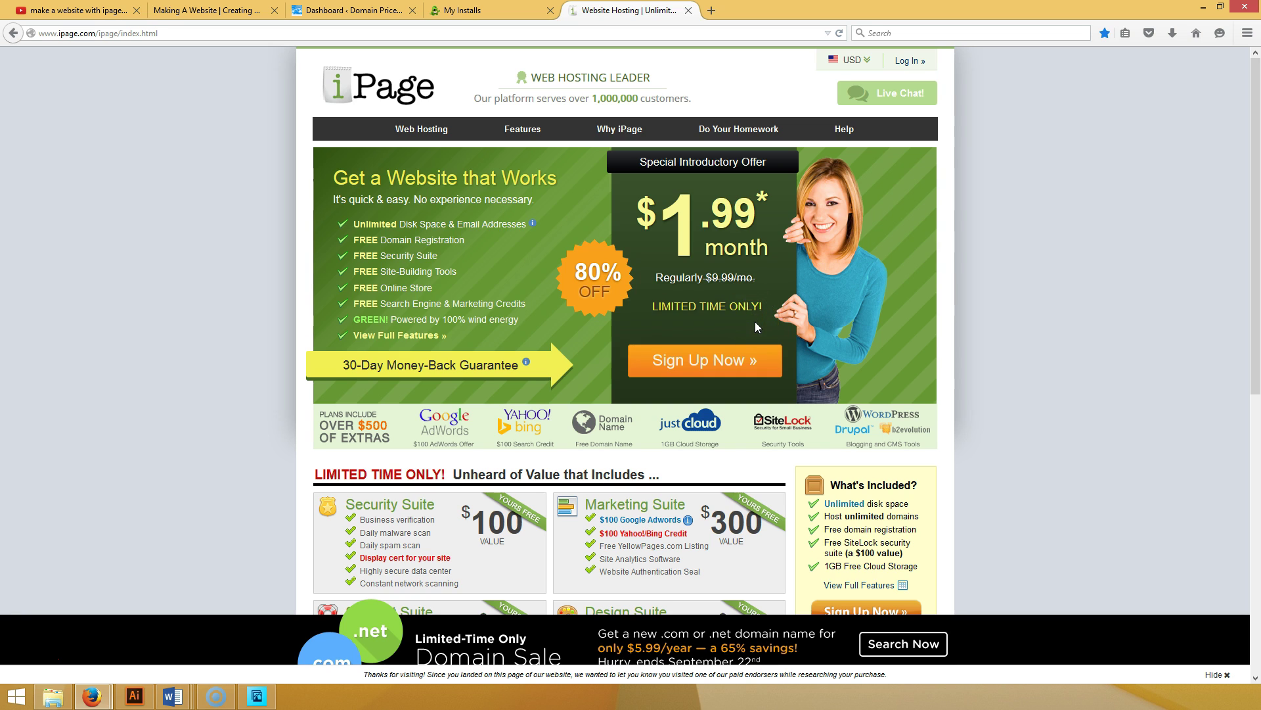
{"action": "left_click", "coordinate": [914, 62]}
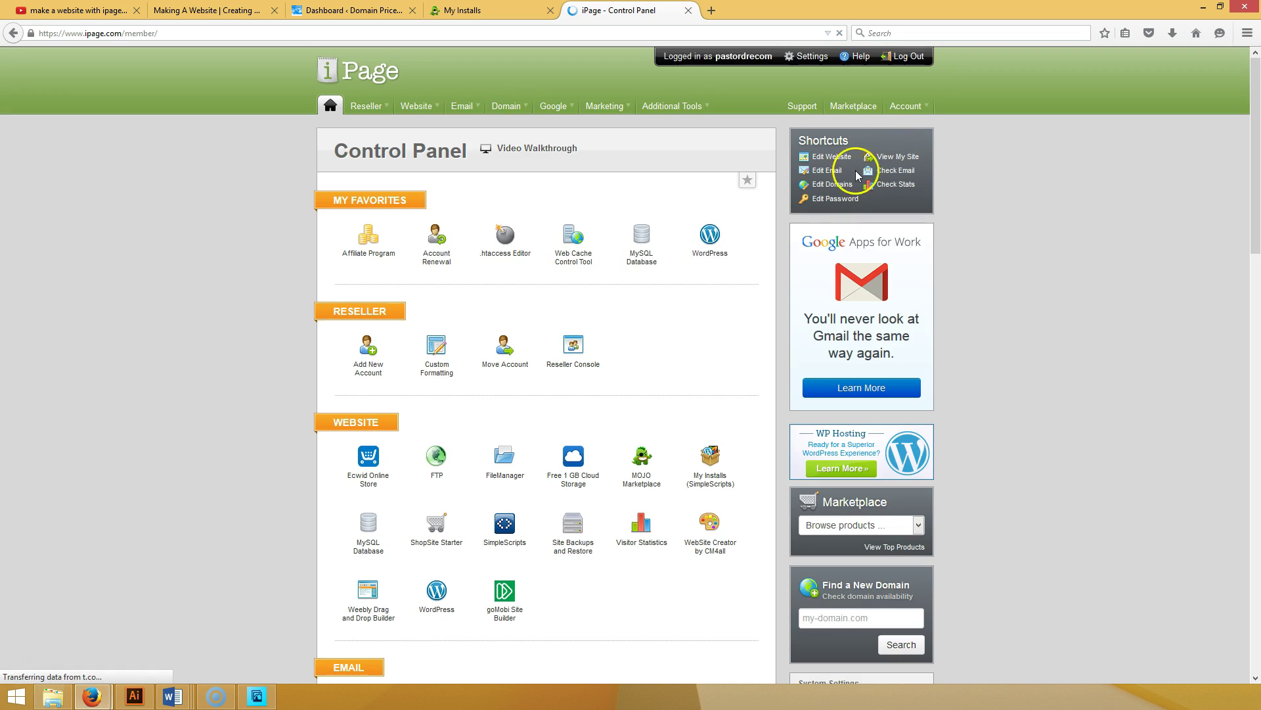
{"action": "left_click", "coordinate": [709, 237]}
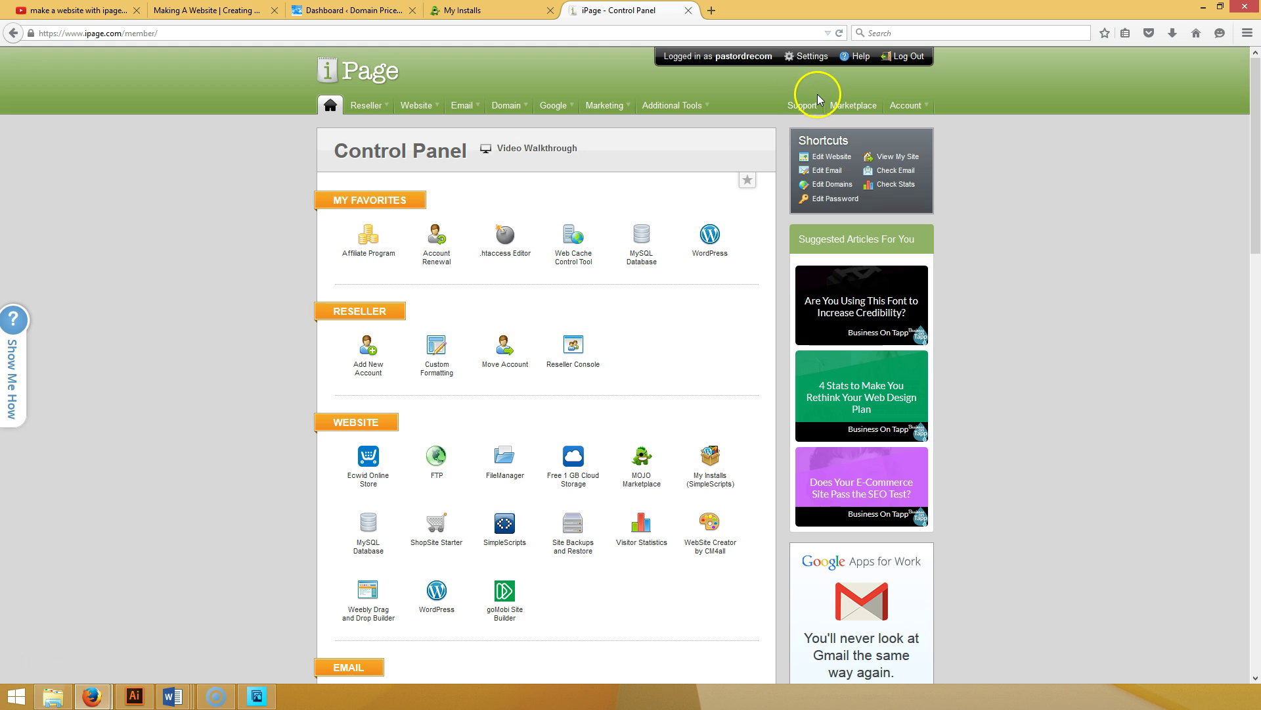
{"action": "left_click", "coordinate": [388, 154]}
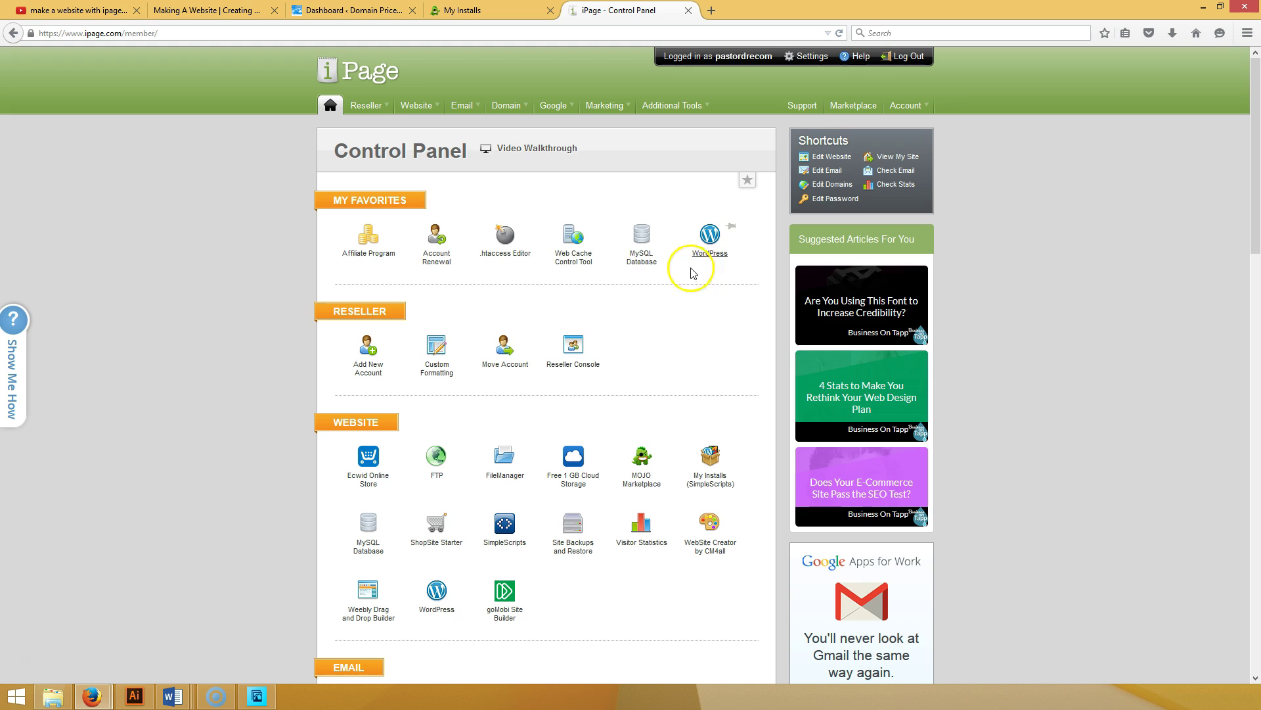
{"action": "left_click", "coordinate": [710, 236]}
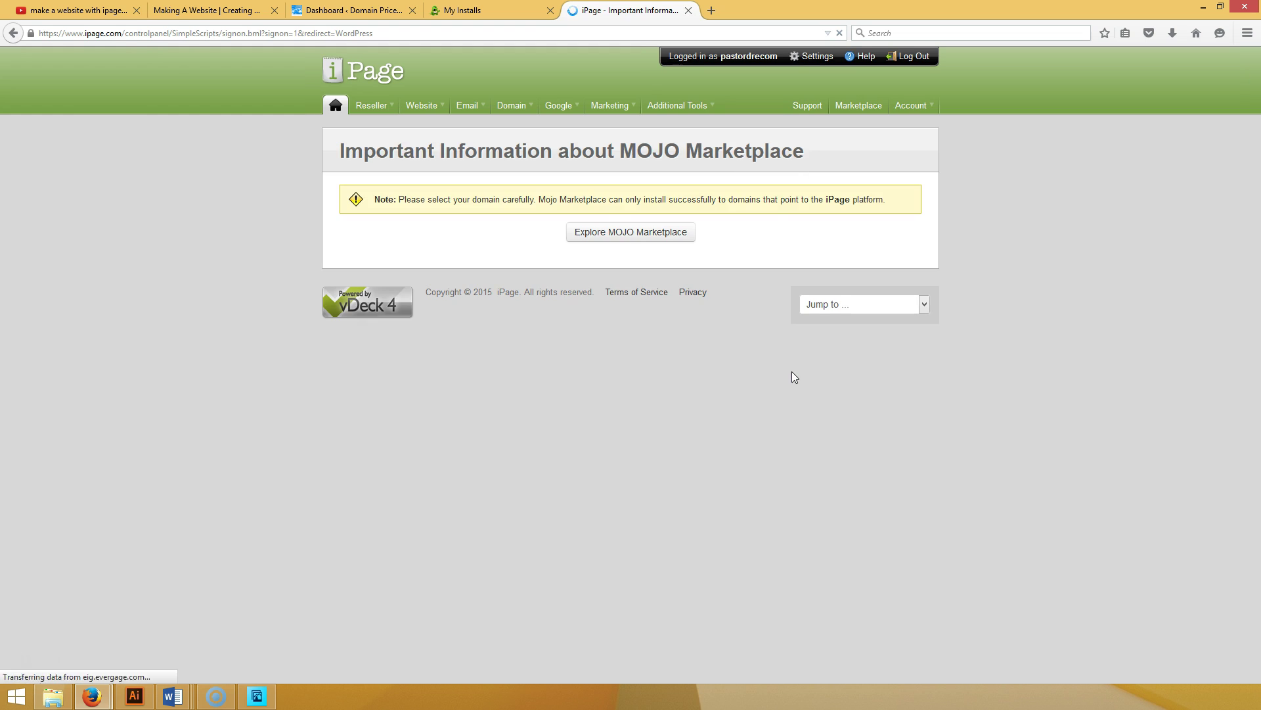
{"action": "left_click", "coordinate": [603, 235]}
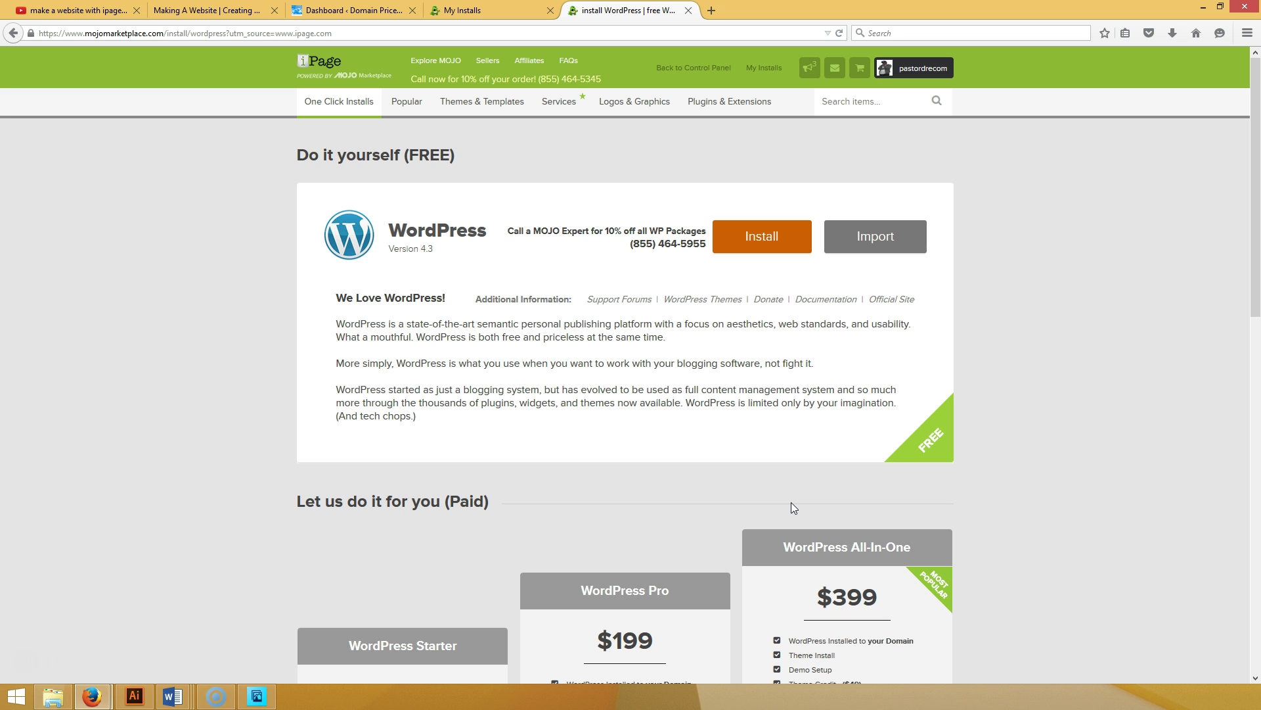
{"action": "left_click", "coordinate": [769, 255]}
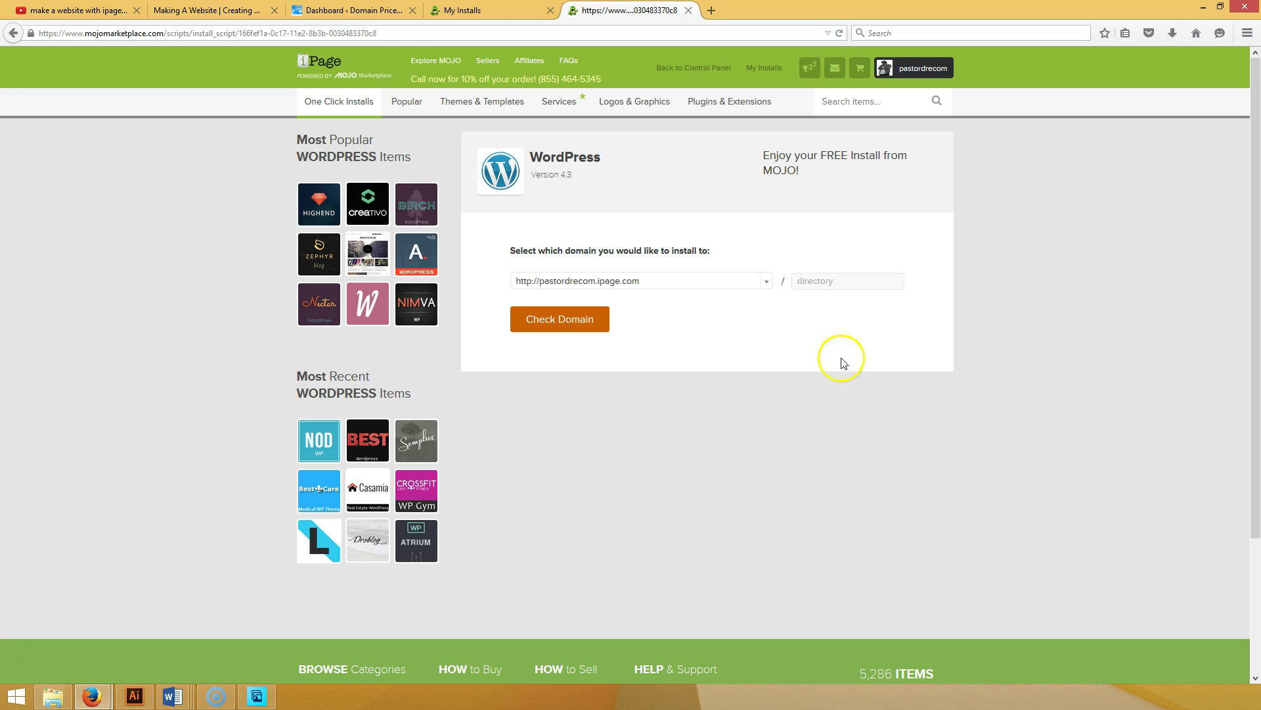
{"action": "left_click", "coordinate": [765, 281]}
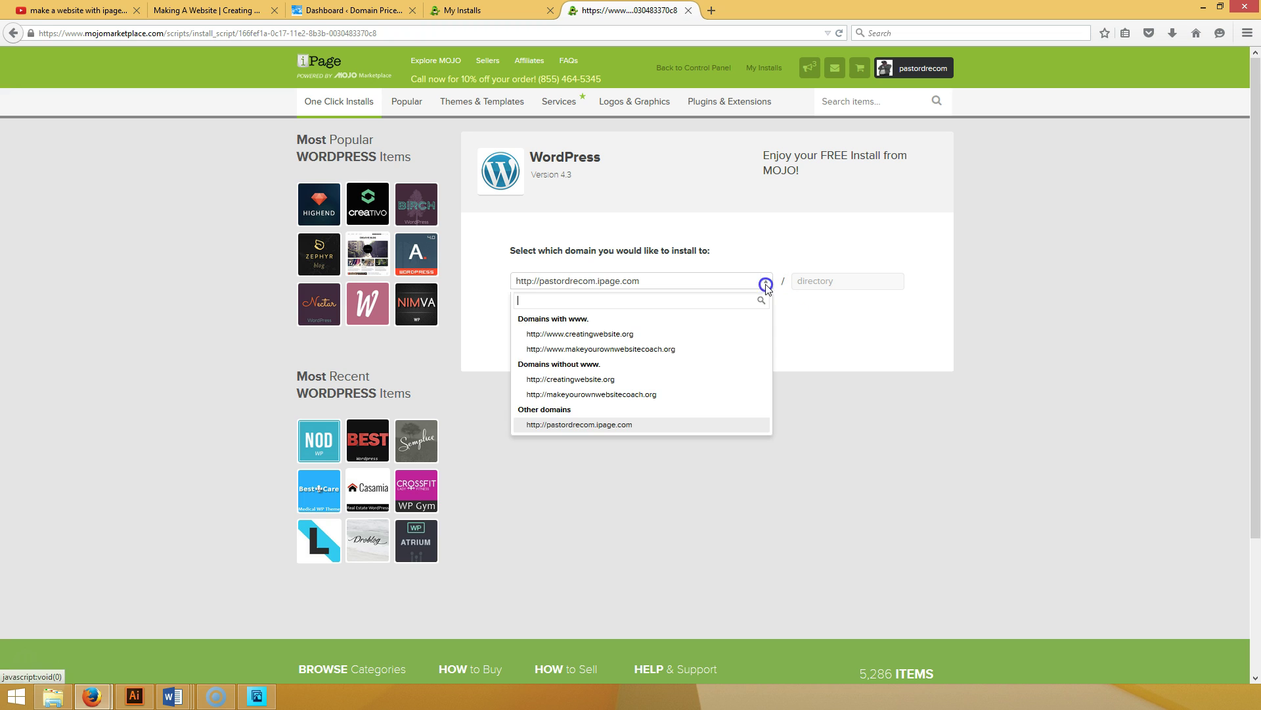
{"action": "left_click", "coordinate": [680, 357]}
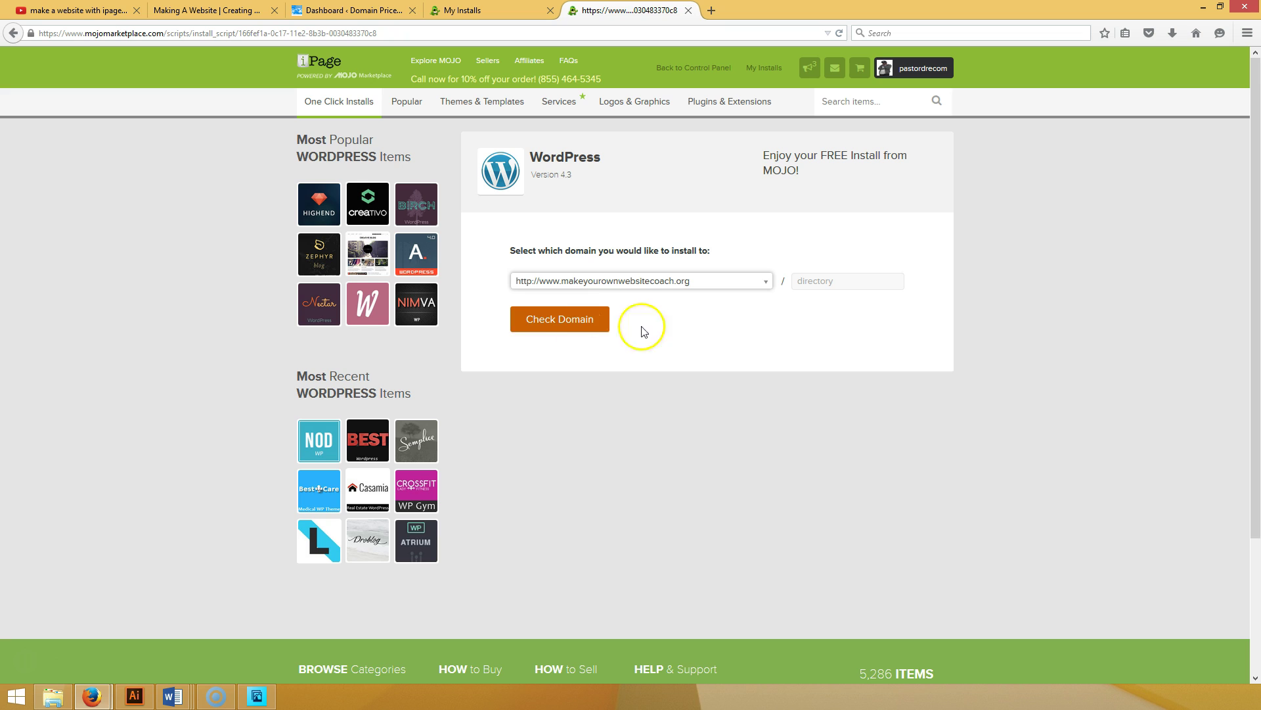
{"action": "left_click", "coordinate": [547, 320]}
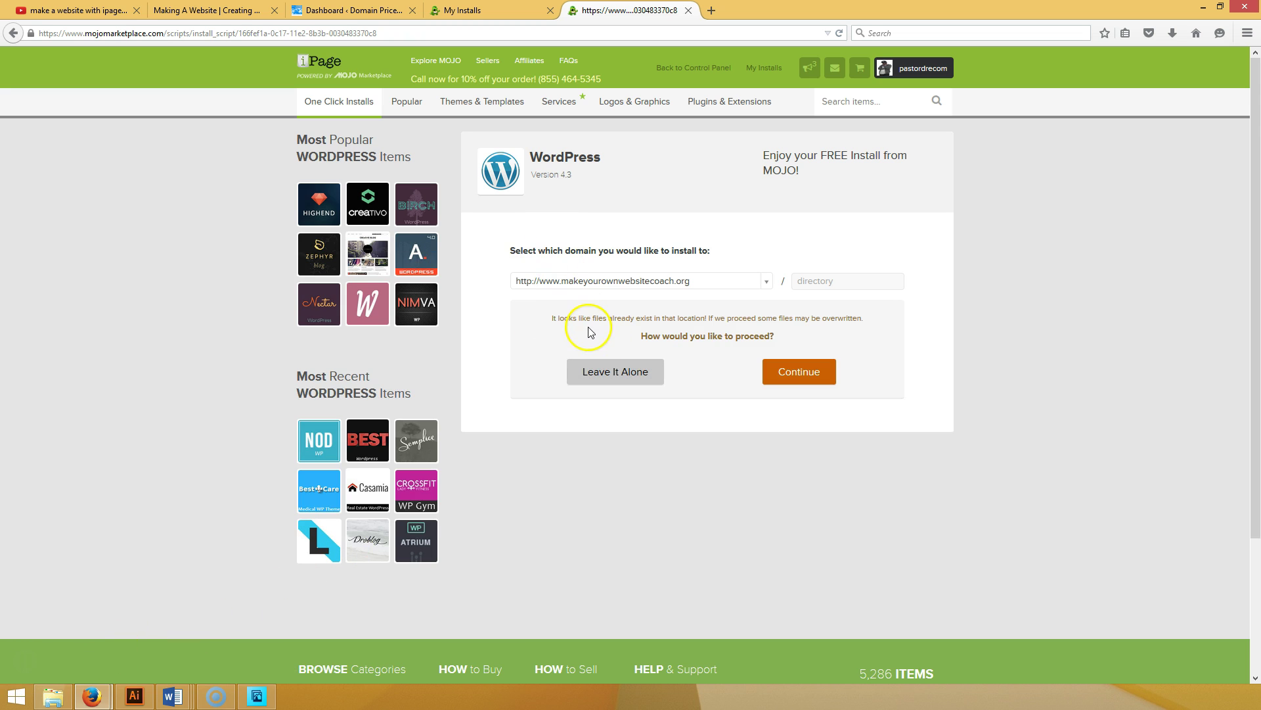
- Accept overwriting existing files, review the advanced admin settings, install WordPress, and dismiss the theme popup
{"action": "left_click", "coordinate": [780, 372]}
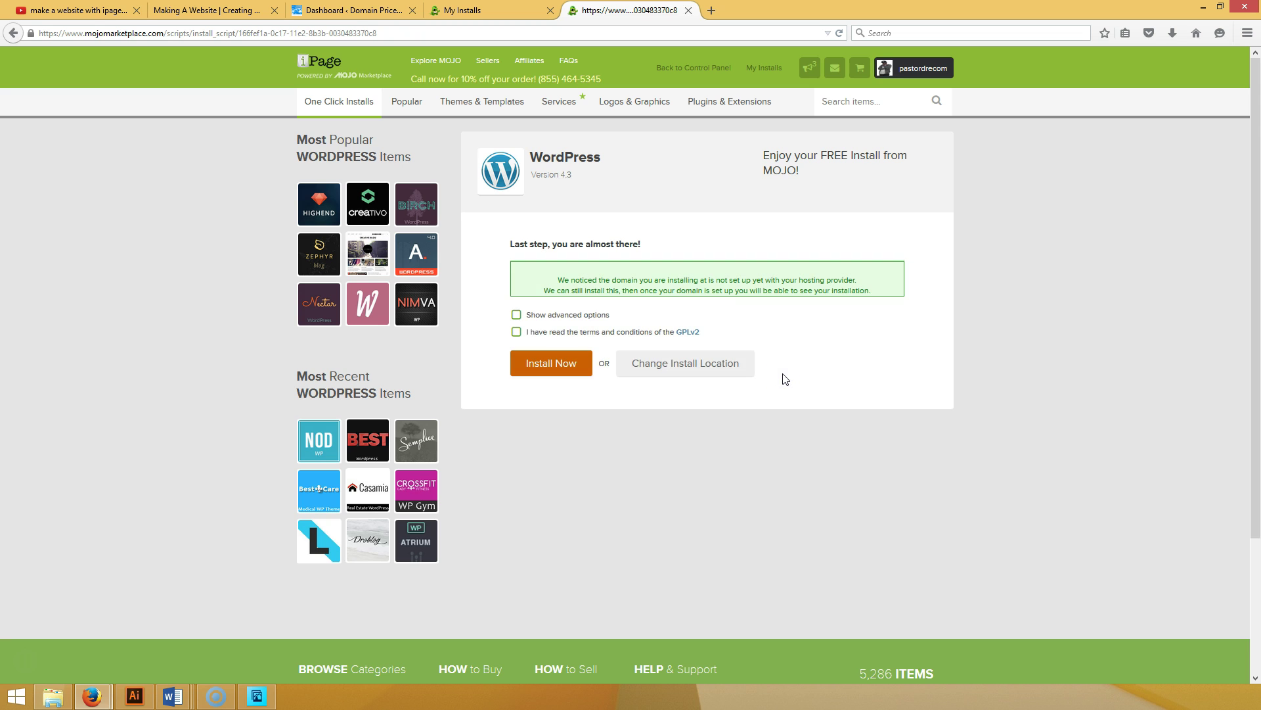
{"action": "left_click", "coordinate": [517, 314]}
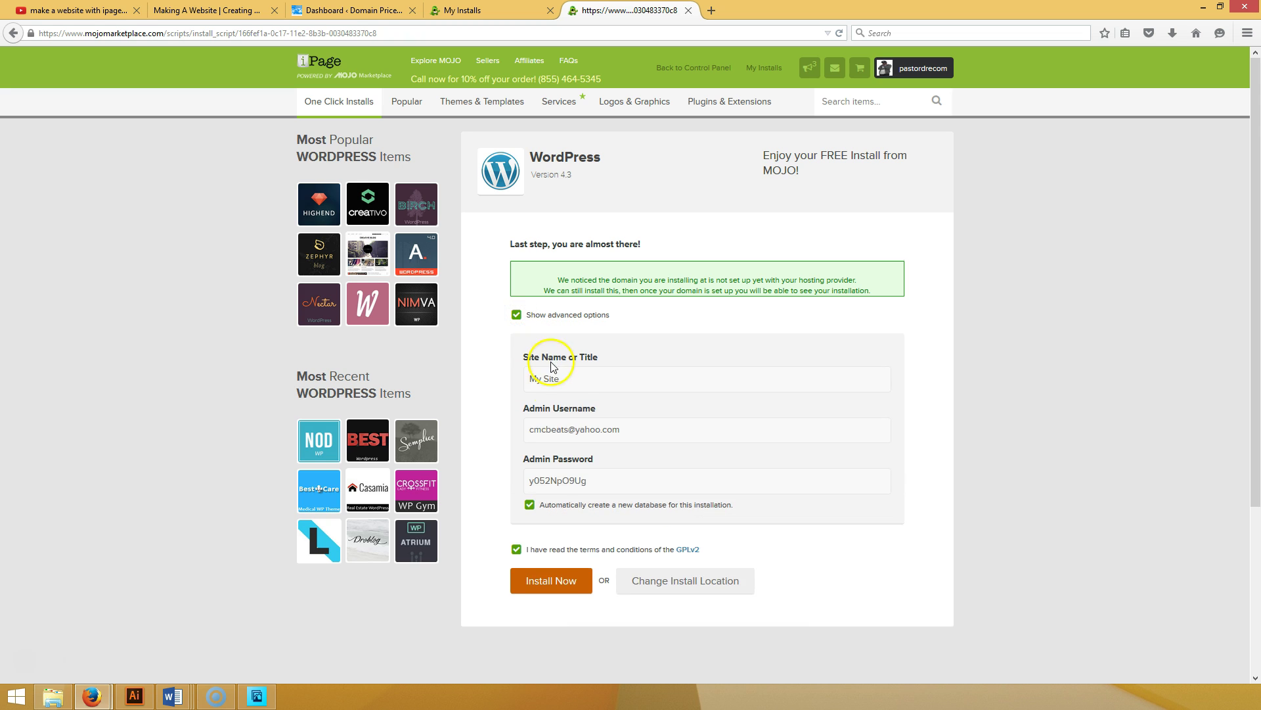
{"action": "left_click", "coordinate": [573, 479]}
{"action": "left_click", "coordinate": [577, 431]}
{"action": "left_click", "coordinate": [569, 577]}
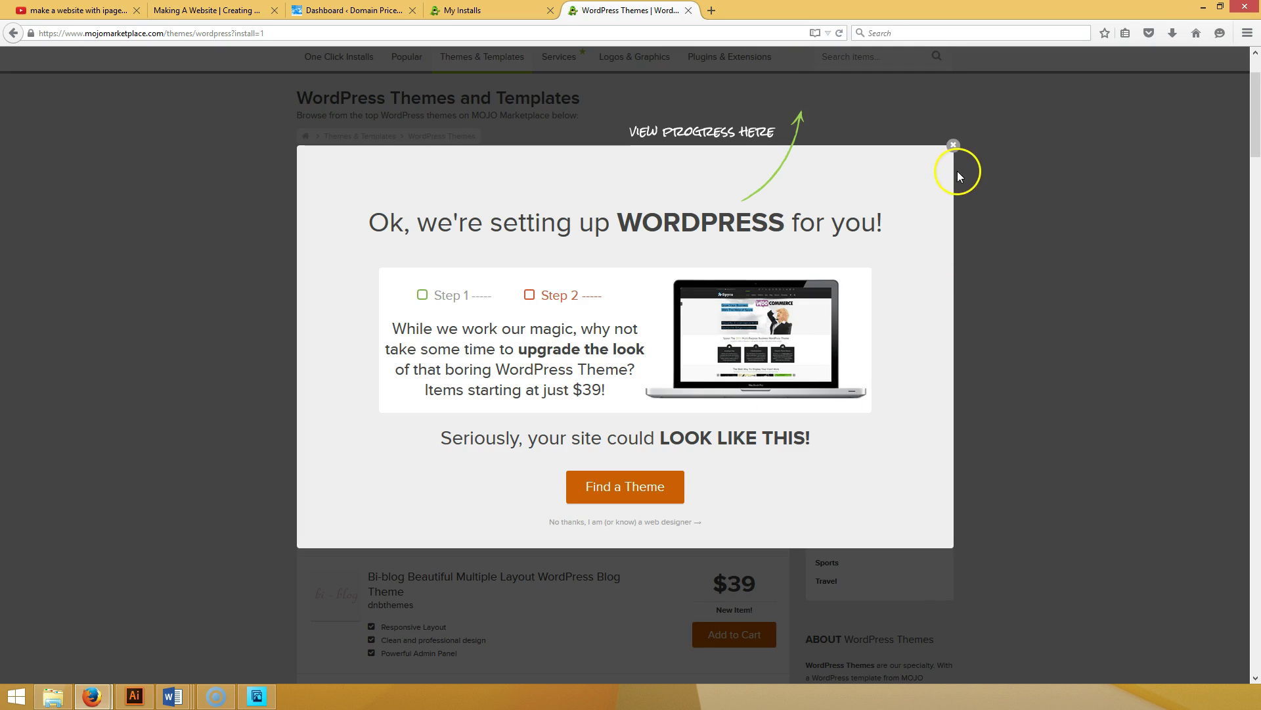
{"action": "left_click", "coordinate": [953, 144]}
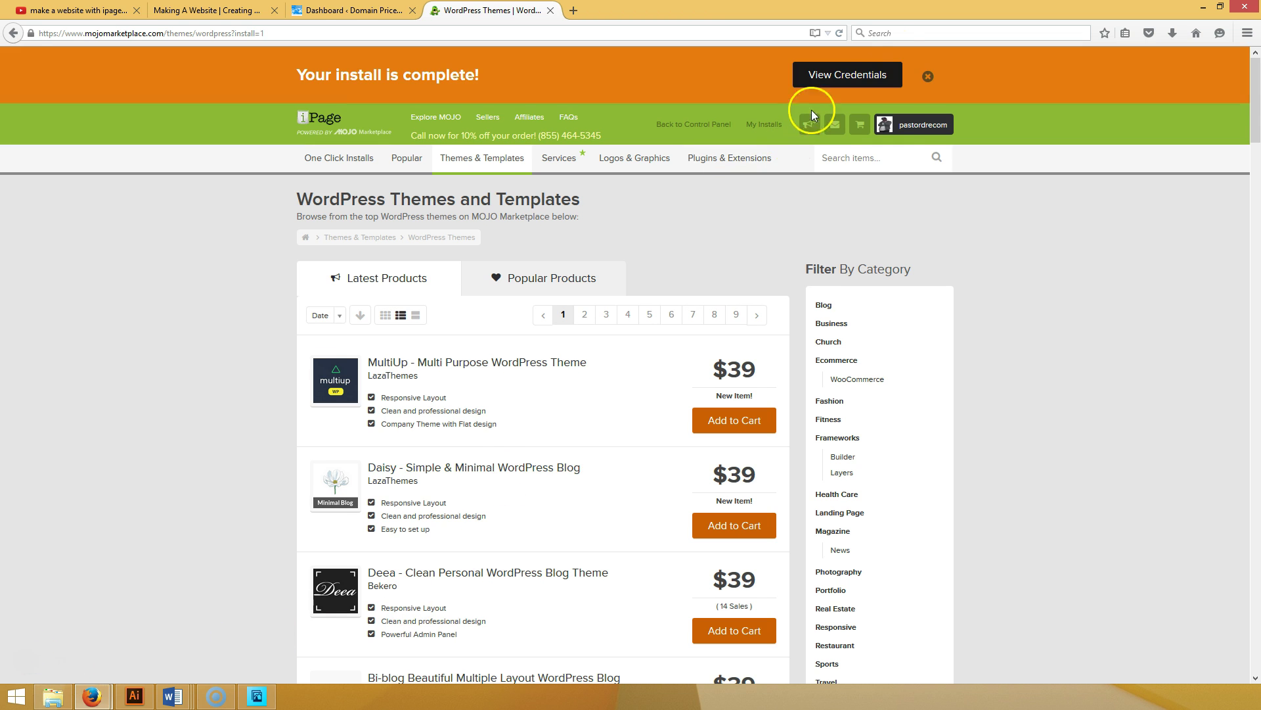
- Open the new install's credentials page, preview the site, and return to the credentials
{"action": "left_click", "coordinate": [867, 74]}
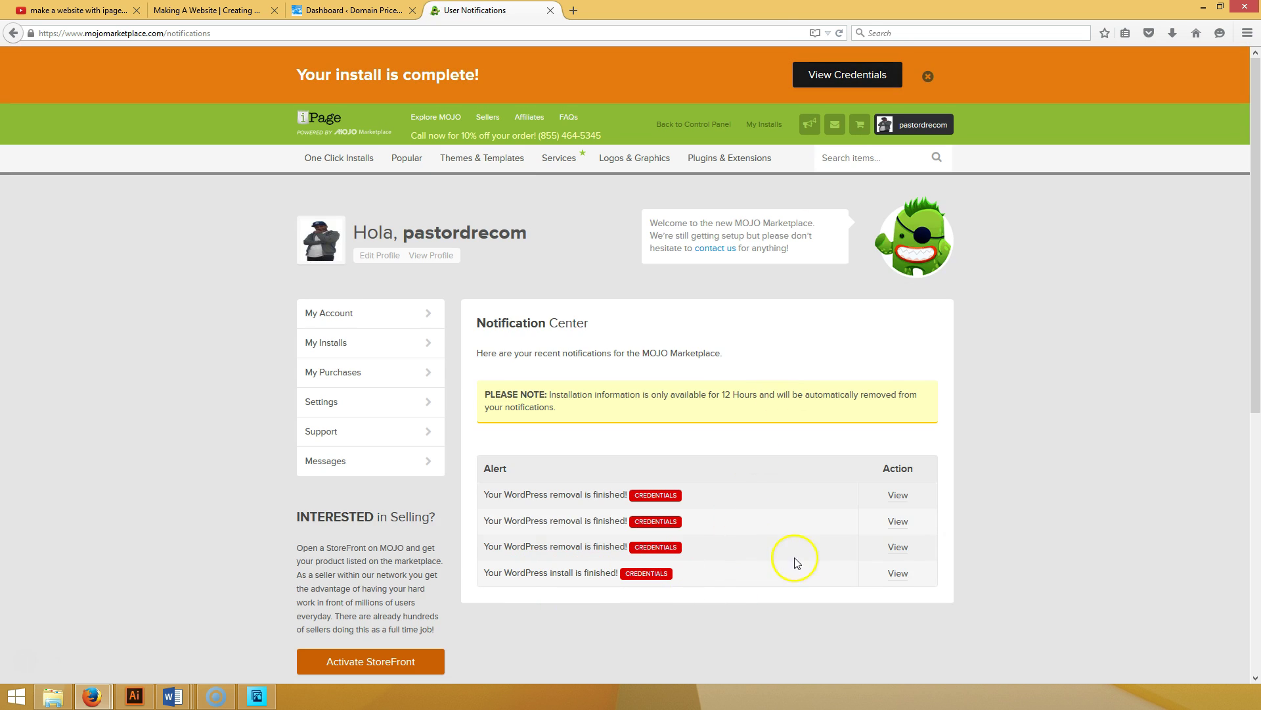
{"action": "left_click", "coordinate": [895, 575]}
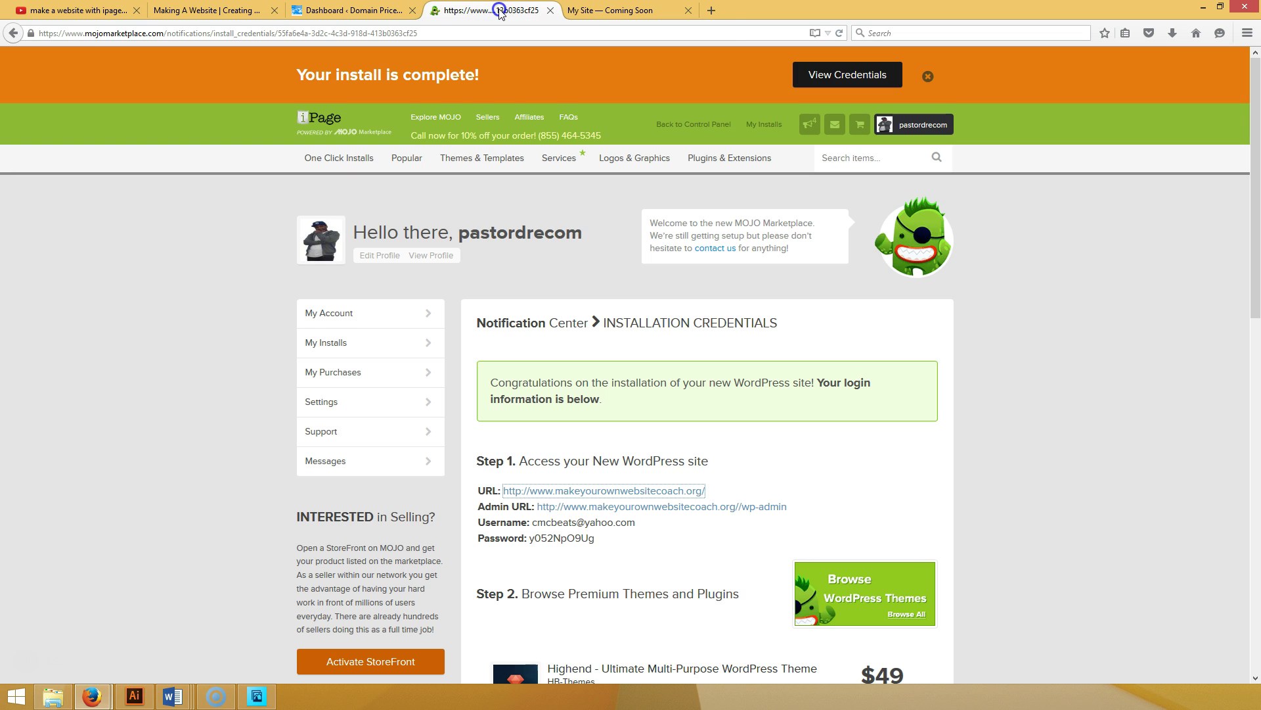
{"action": "left_click", "coordinate": [570, 12]}
{"action": "left_click", "coordinate": [503, 12]}
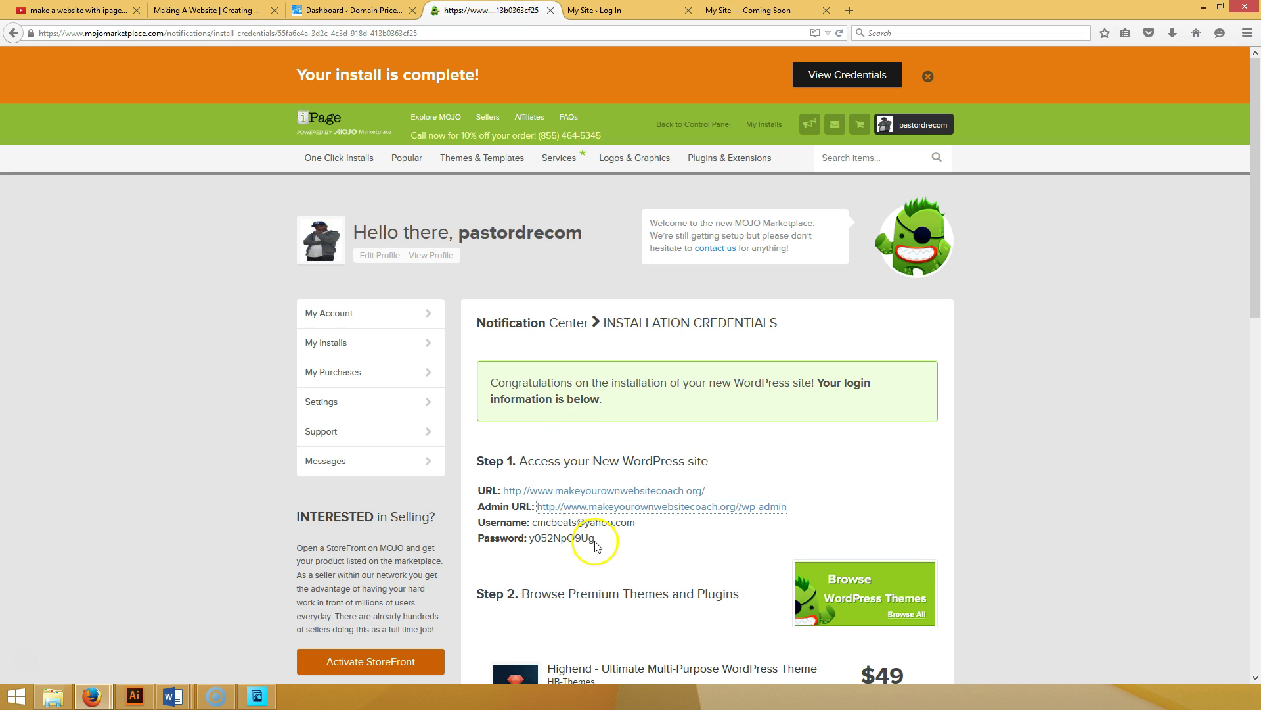
- Copy the generated admin password from MOJO into the WordPress login password field
{"action": "left_click_drag", "start_coordinate": [595, 541], "coordinate": [547, 539]}
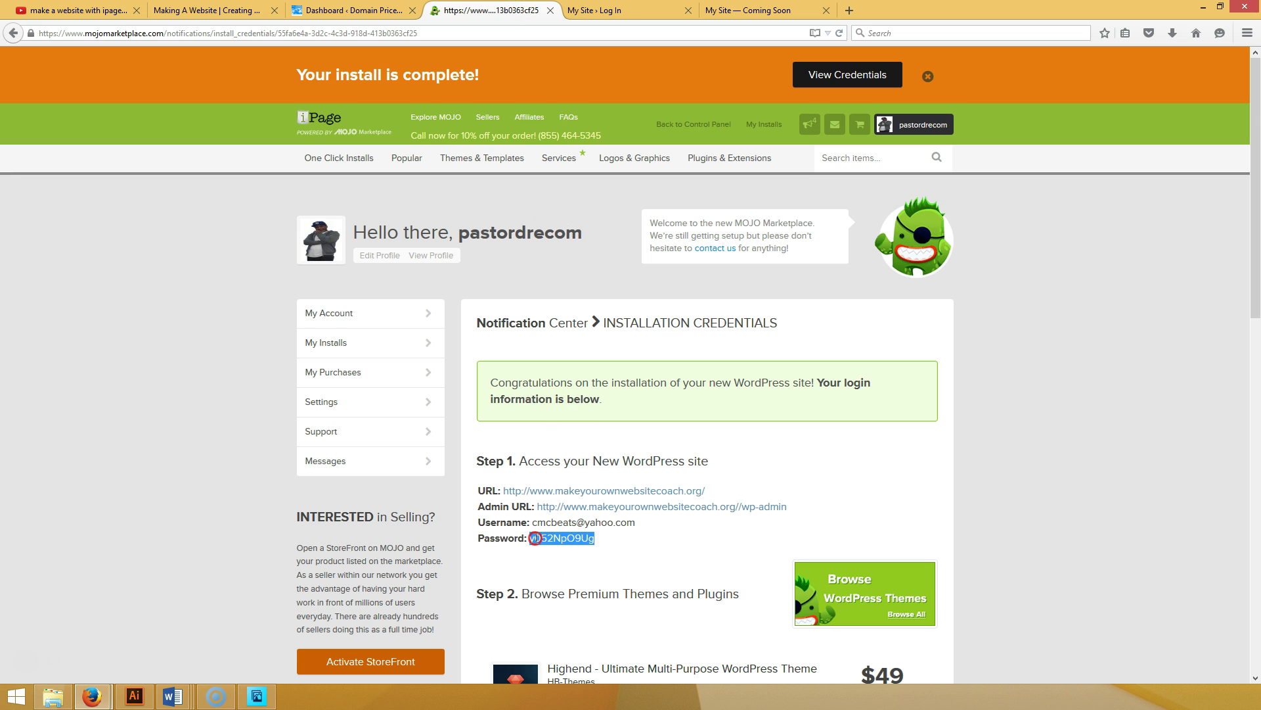
{"action": "right_click", "coordinate": [536, 538]}
{"action": "left_click", "coordinate": [555, 549]}
{"action": "left_click", "coordinate": [604, 10]}
{"action": "right_click", "coordinate": [628, 323]}
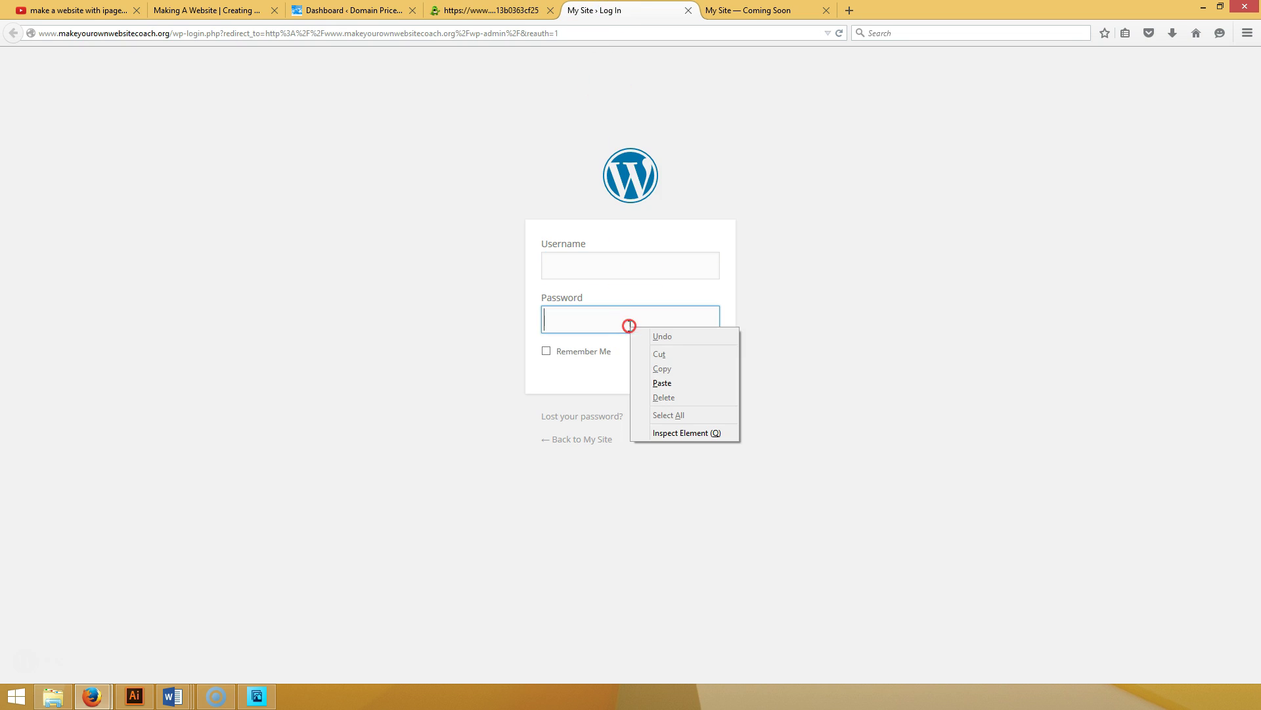
{"action": "left_click", "coordinate": [651, 380]}
- Copy the admin username into the login form and submit the login
{"action": "left_click", "coordinate": [499, 10]}
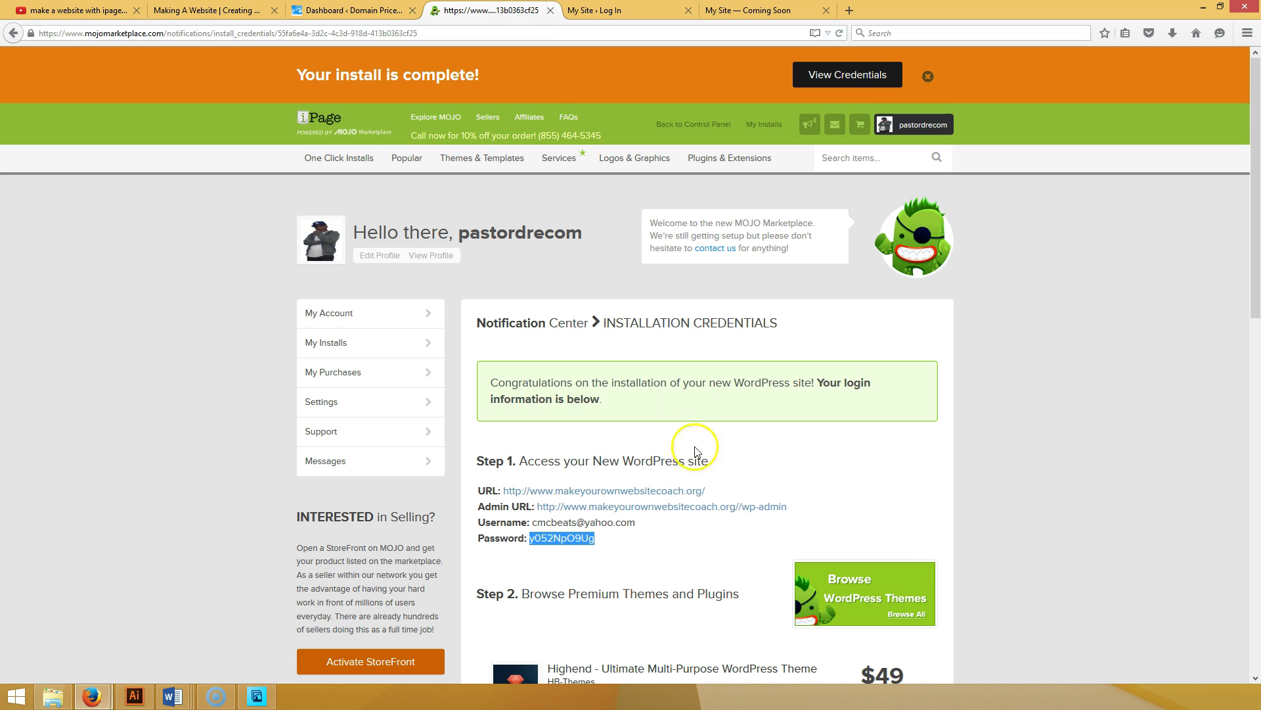
{"action": "left_click_drag", "start_coordinate": [635, 523], "coordinate": [579, 524]}
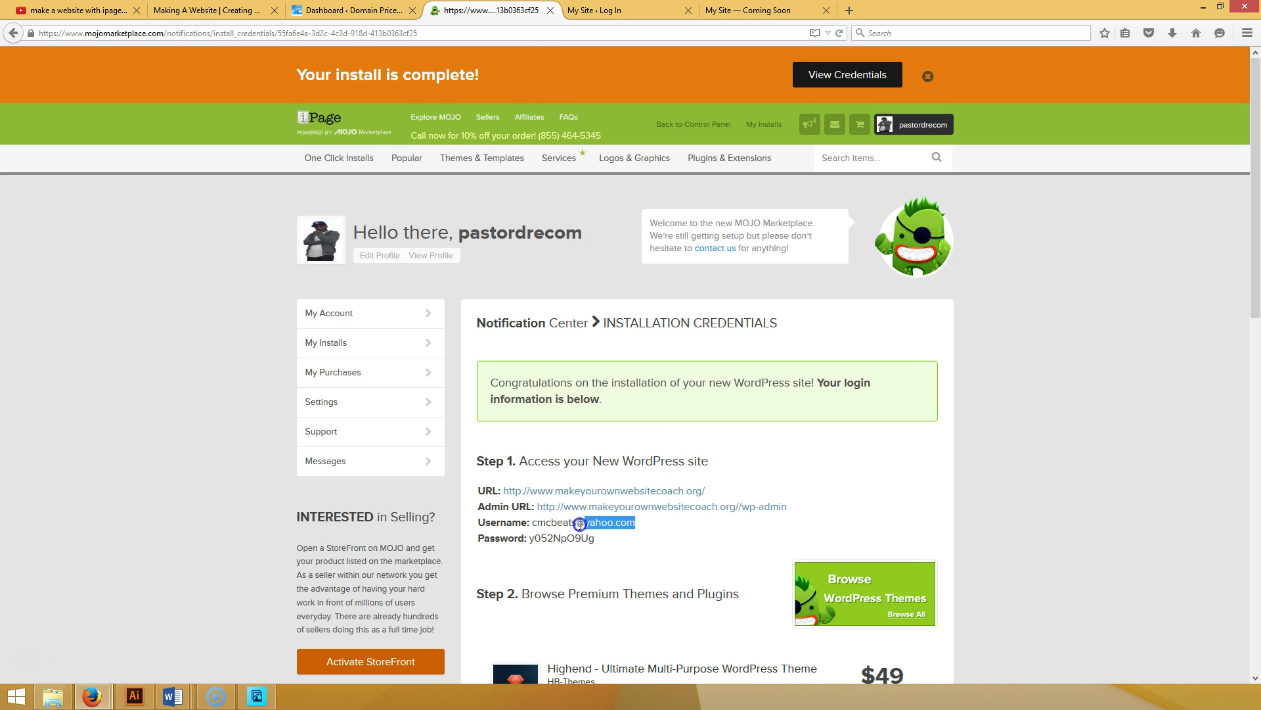
{"action": "right_click", "coordinate": [540, 521]}
{"action": "left_click", "coordinate": [566, 527]}
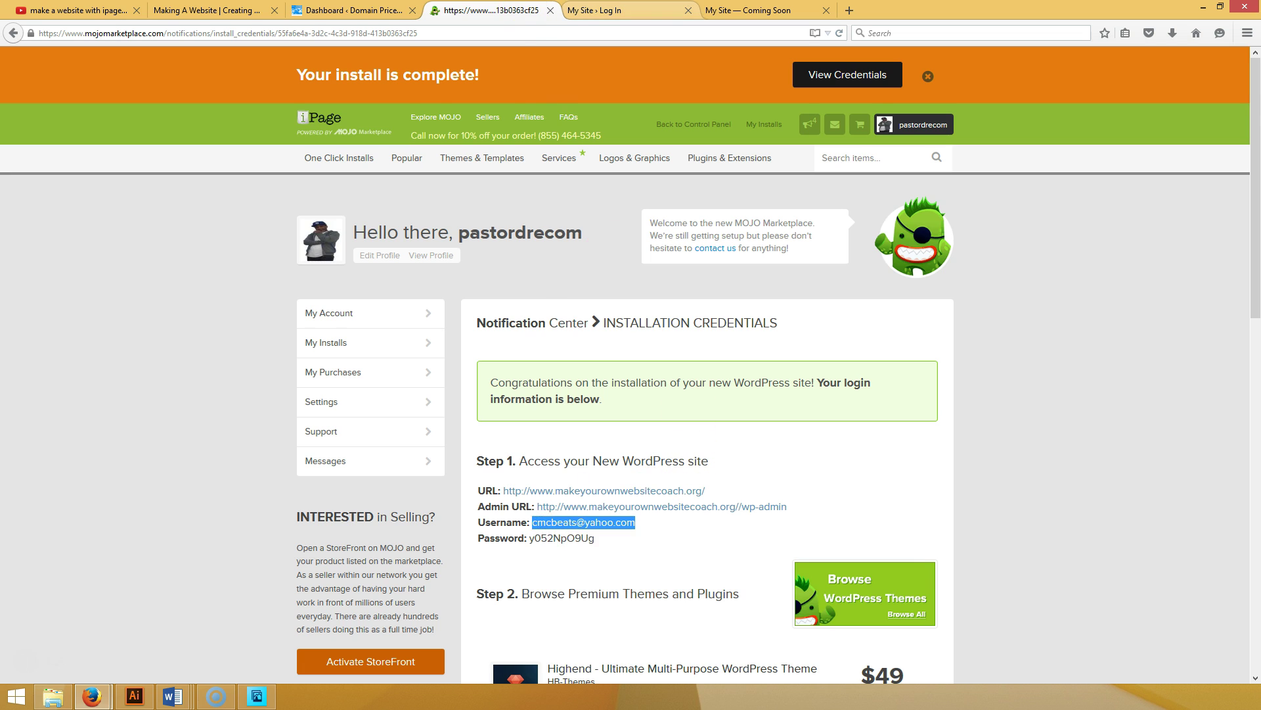
{"action": "left_click", "coordinate": [595, 10]}
{"action": "right_click", "coordinate": [601, 263]}
{"action": "left_click", "coordinate": [629, 318]}
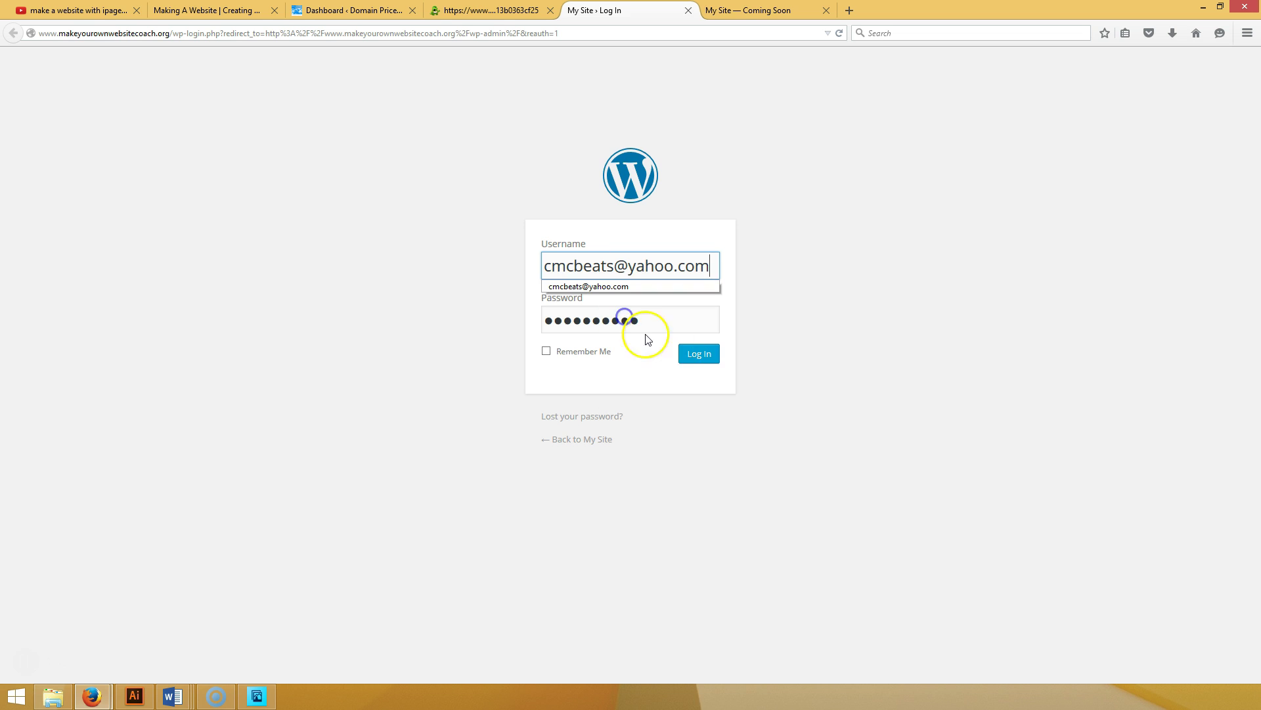
{"action": "left_click", "coordinate": [685, 357]}
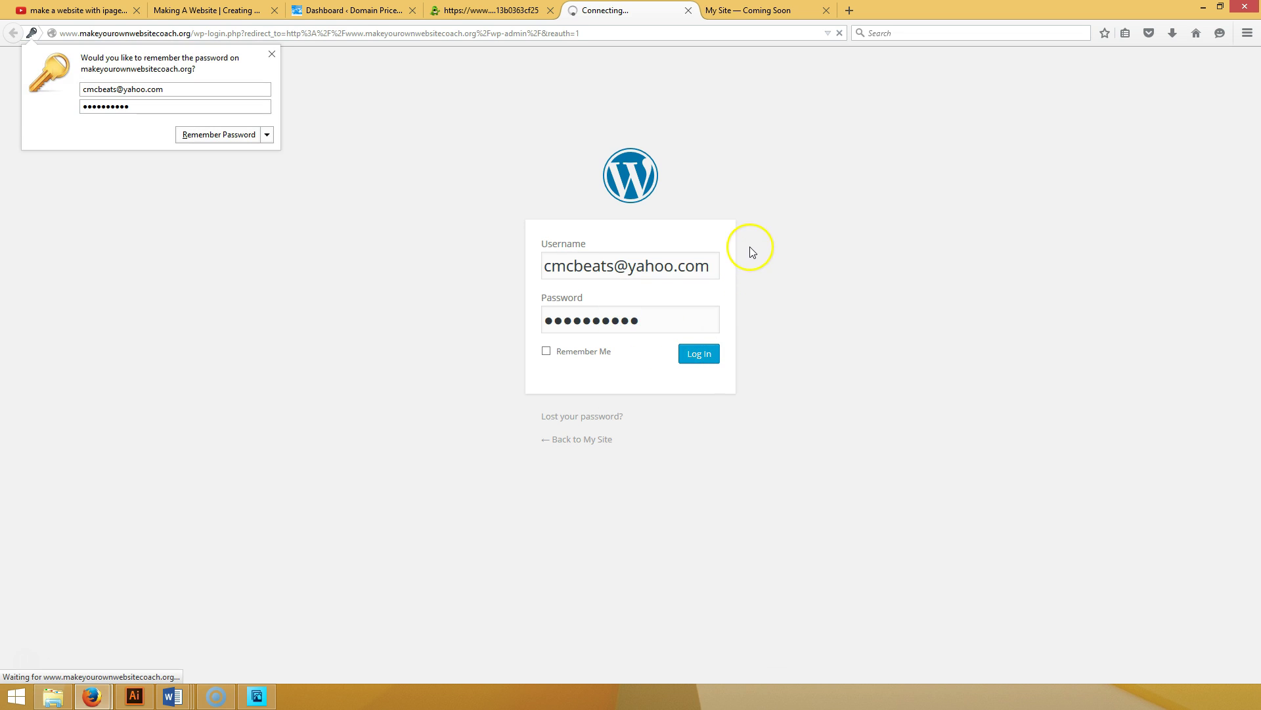
{"action": "left_click", "coordinate": [734, 14]}
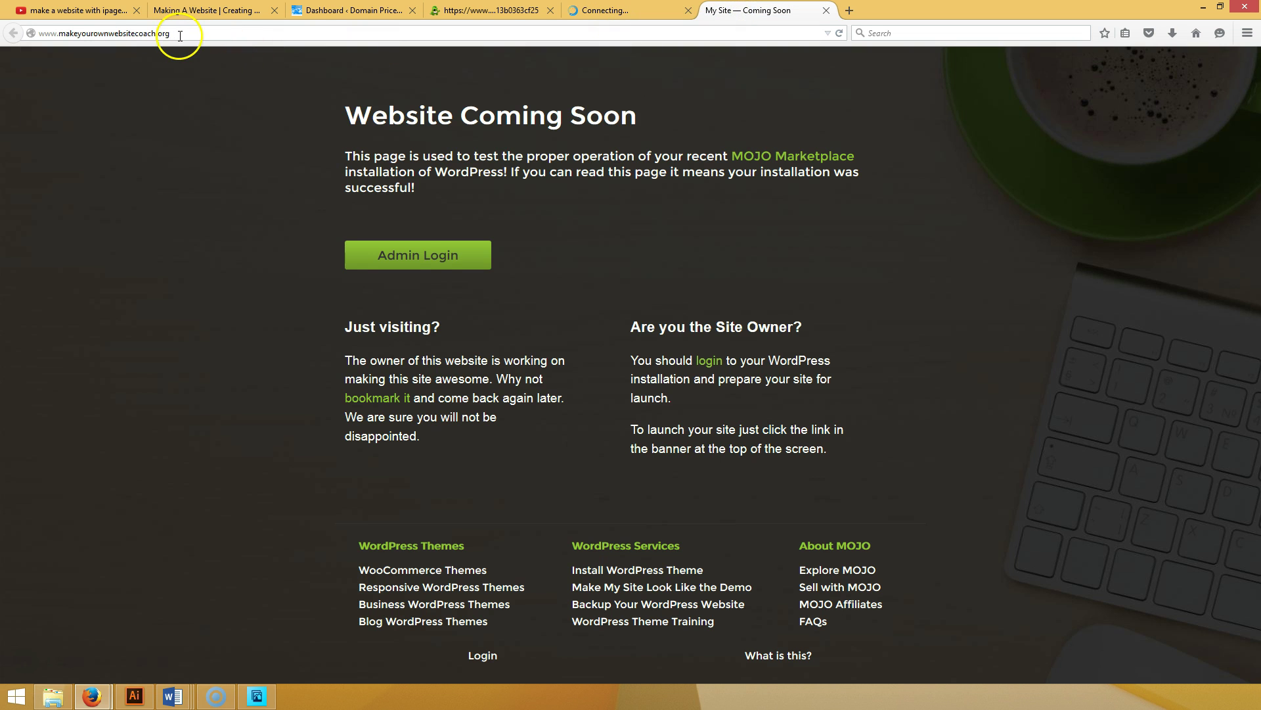
- Load the site's front page, then go to the WordPress admin dashboard
{"action": "left_click", "coordinate": [180, 36]}
{"action": "key", "text": "Return"}
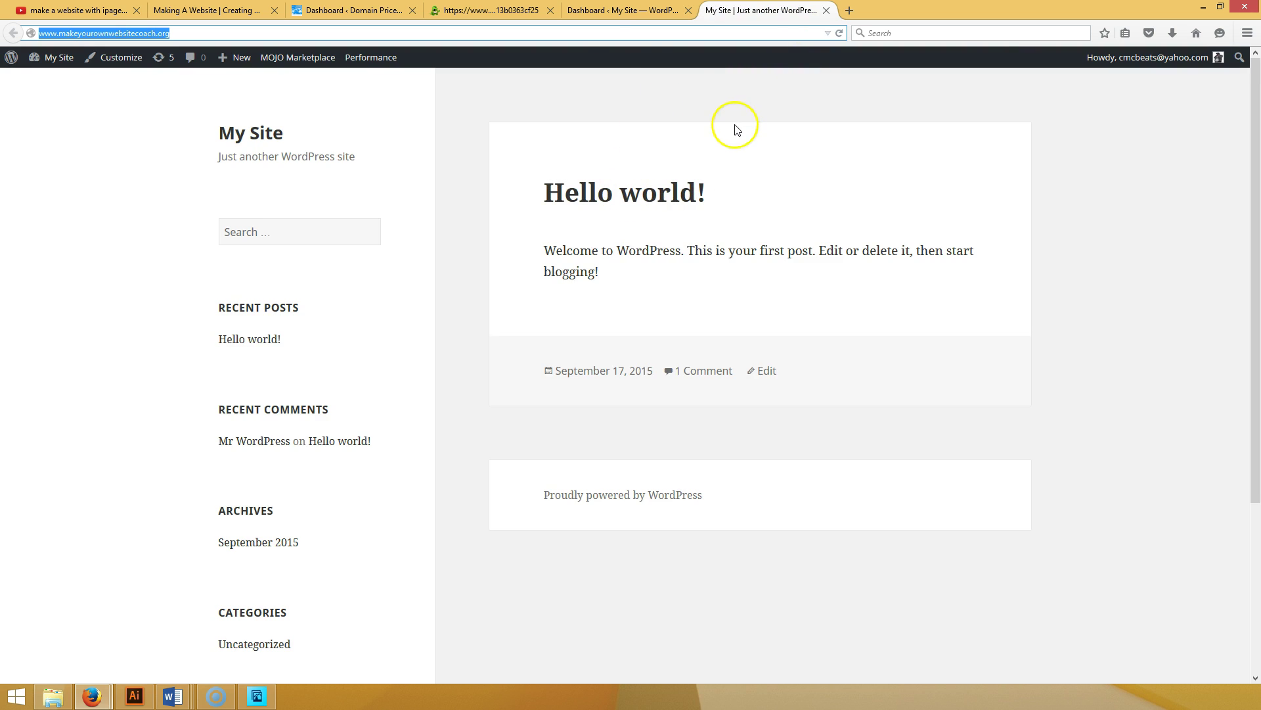
{"action": "left_click", "coordinate": [839, 33]}
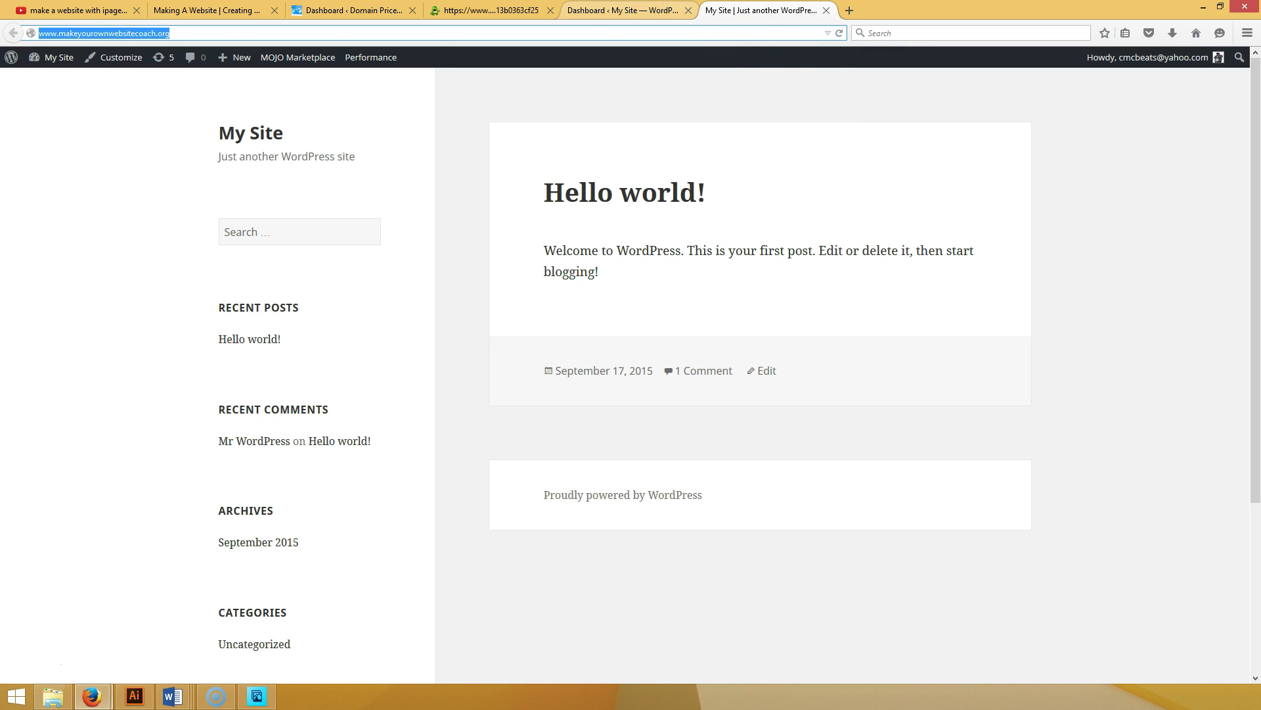
{"action": "left_click", "coordinate": [600, 14]}
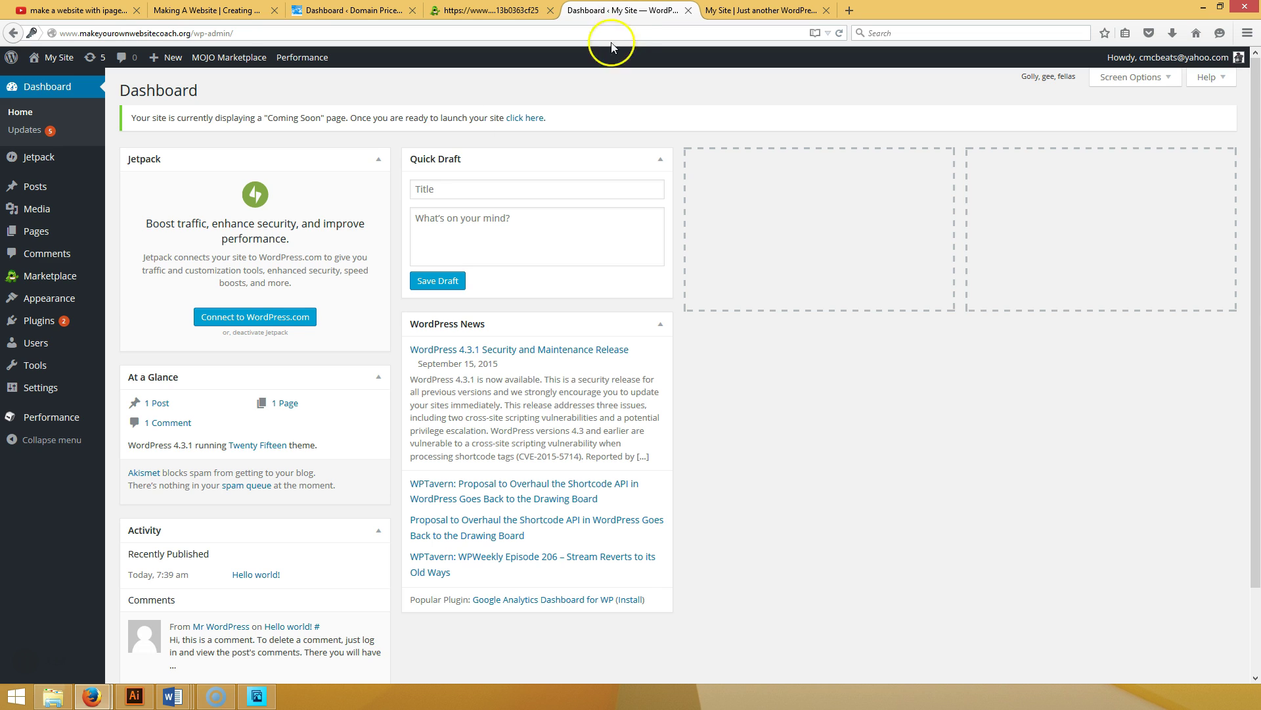
- Deactivate the MOJO Marketplace plugin and delete its files
{"action": "left_click", "coordinate": [56, 322]}
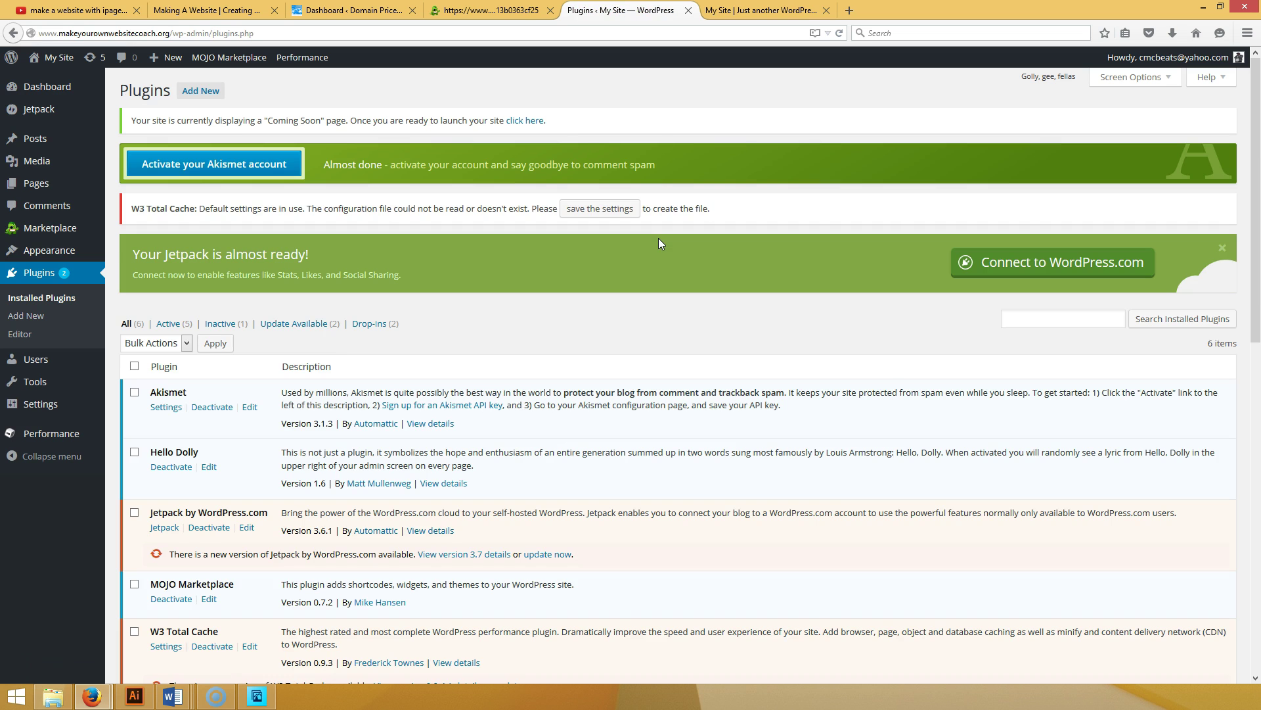
{"action": "scroll", "coordinate": [535, 486], "scroll_direction": "down", "scroll_amount": 2}
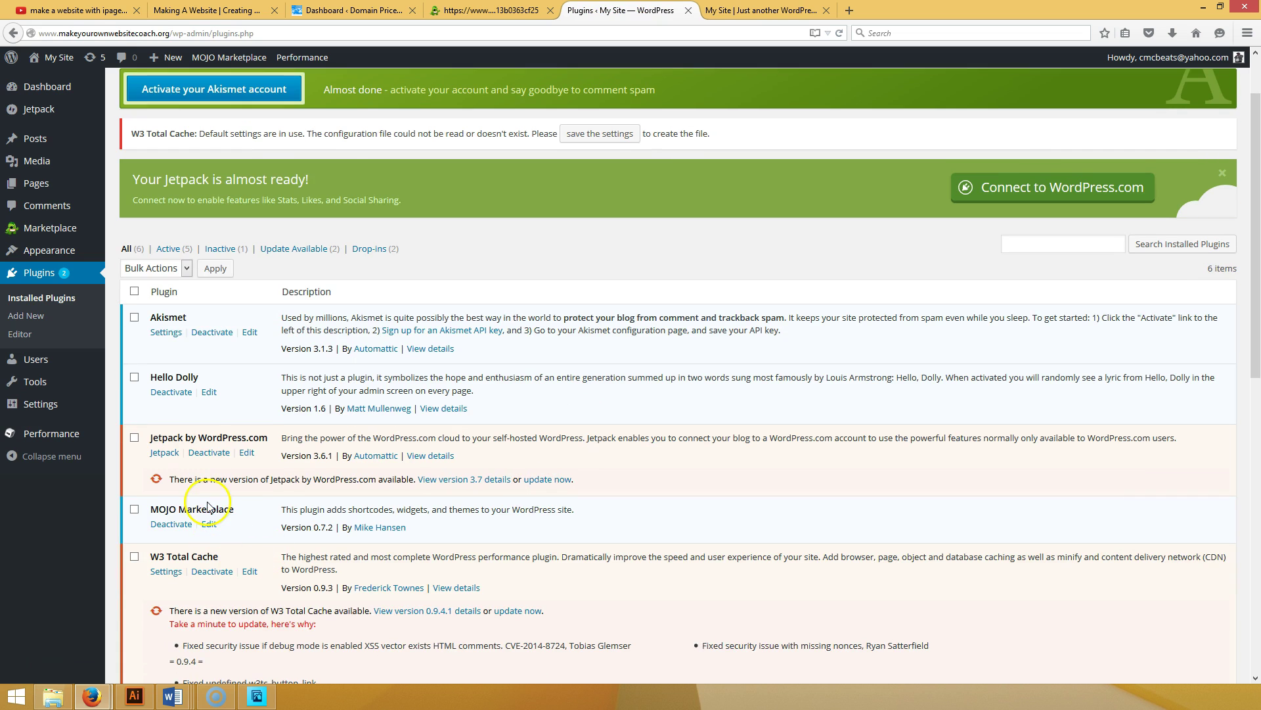
{"action": "left_click", "coordinate": [174, 525]}
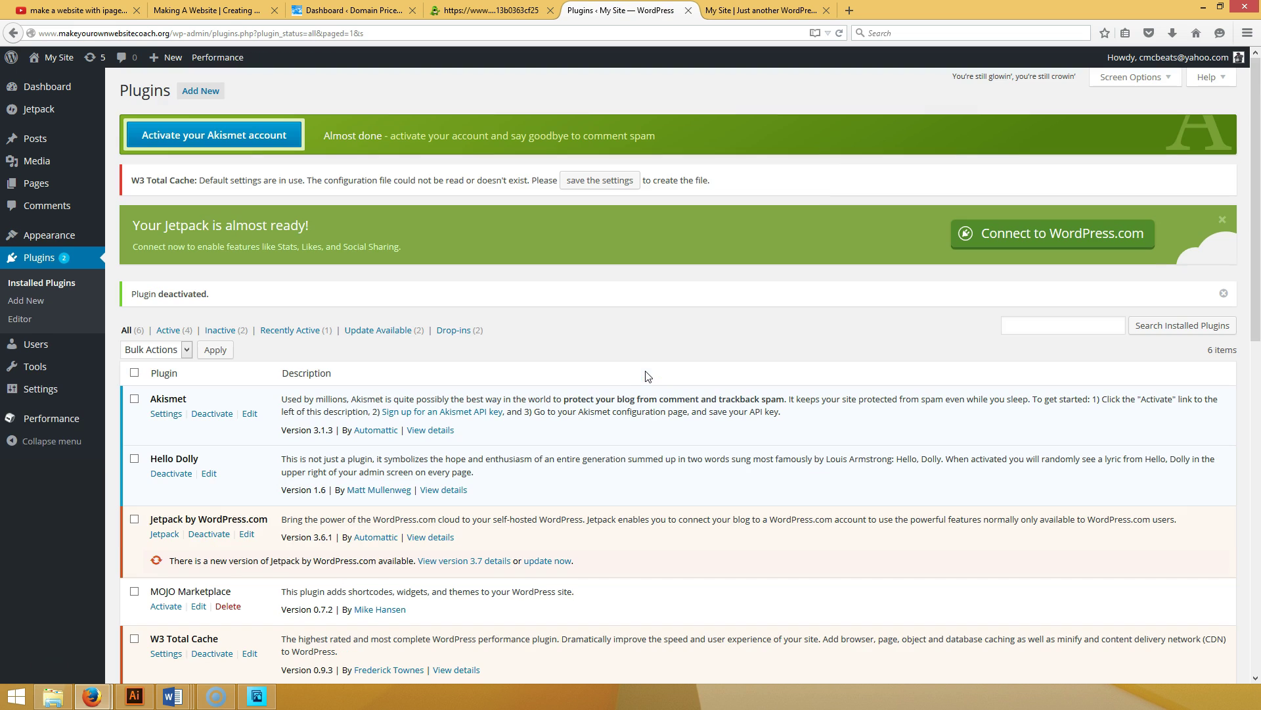
{"action": "scroll", "coordinate": [223, 583], "scroll_direction": "down", "scroll_amount": 2}
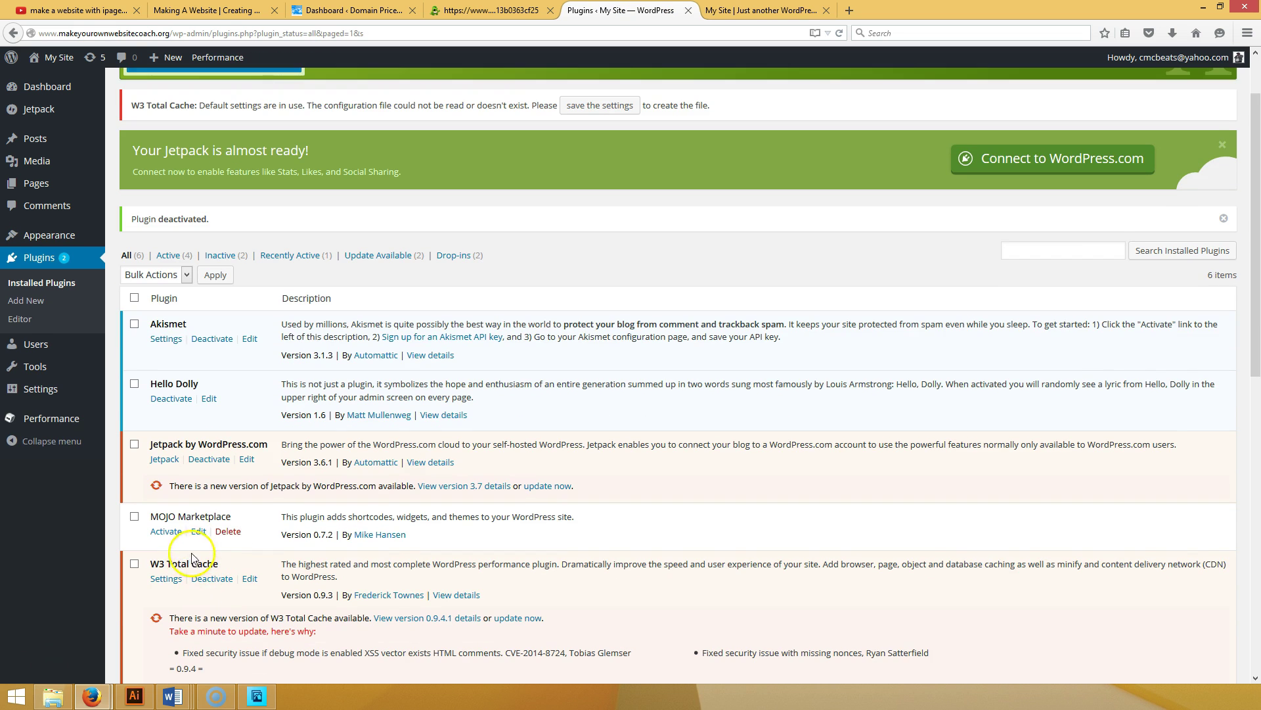
{"action": "left_click", "coordinate": [228, 530]}
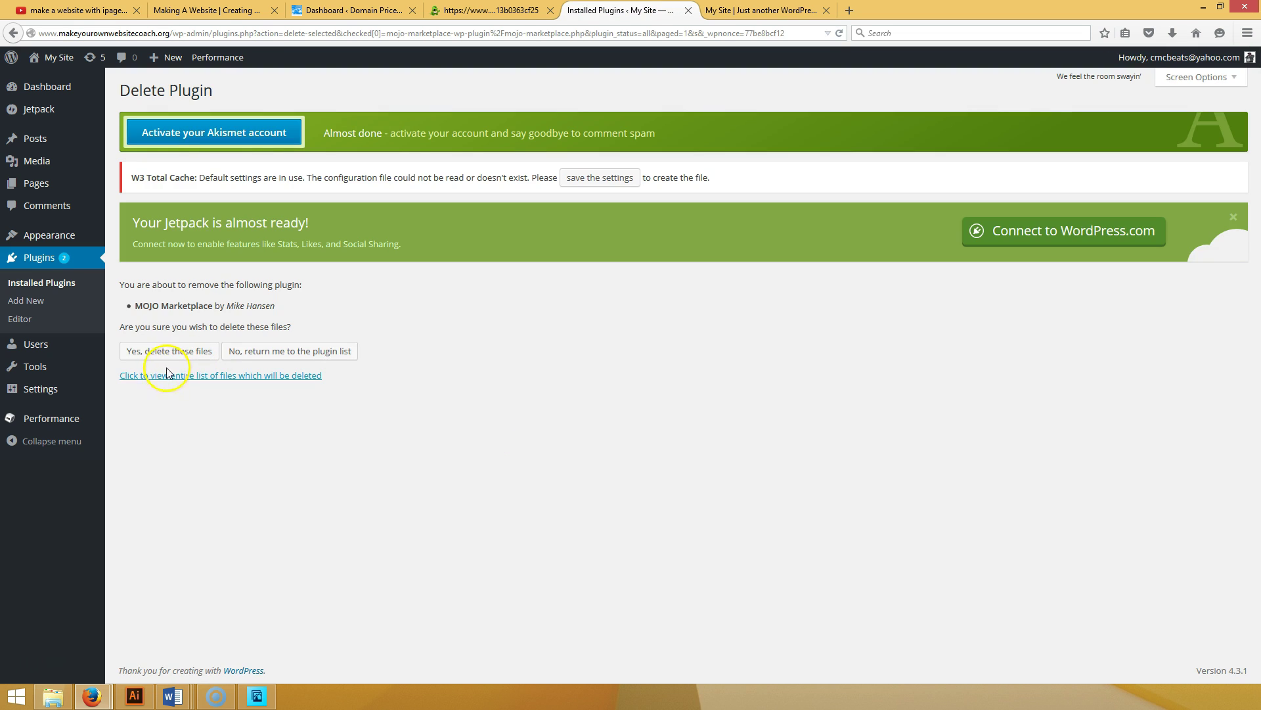
{"action": "left_click", "coordinate": [165, 355]}
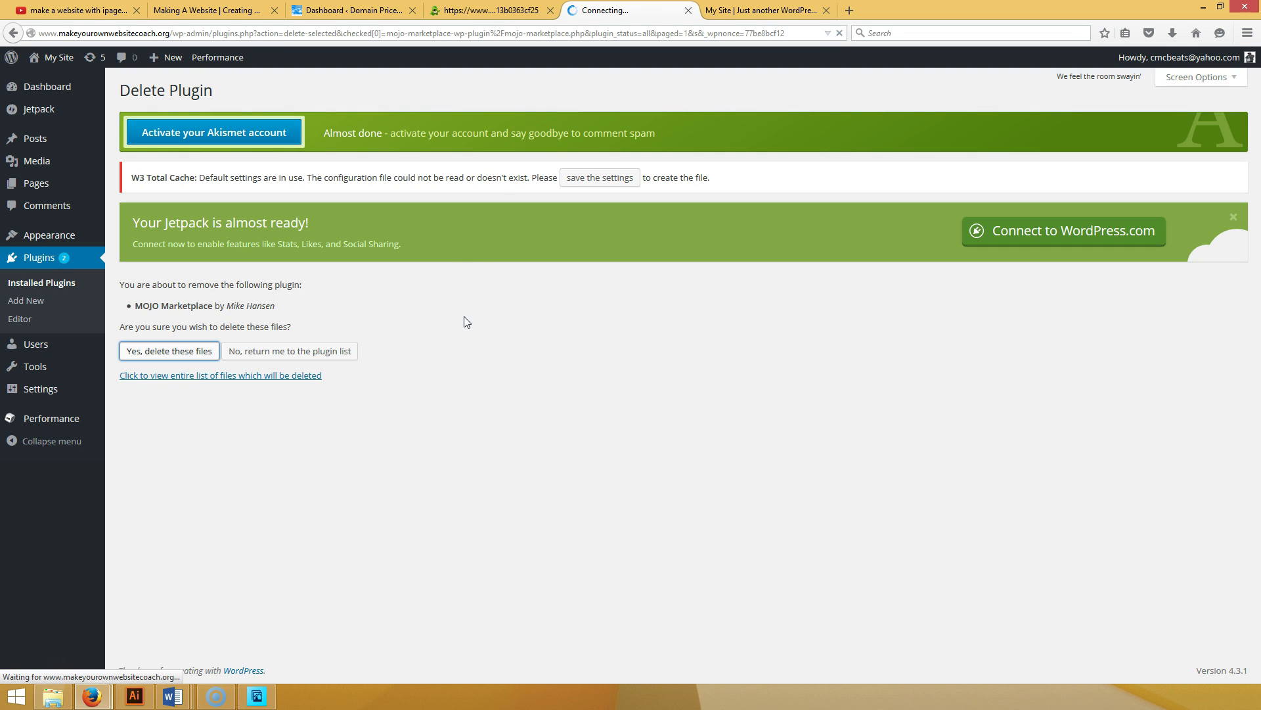
- Reload the front page to check the change, then return to the plugins list
{"action": "left_click", "coordinate": [731, 10]}
{"action": "left_click", "coordinate": [838, 33]}
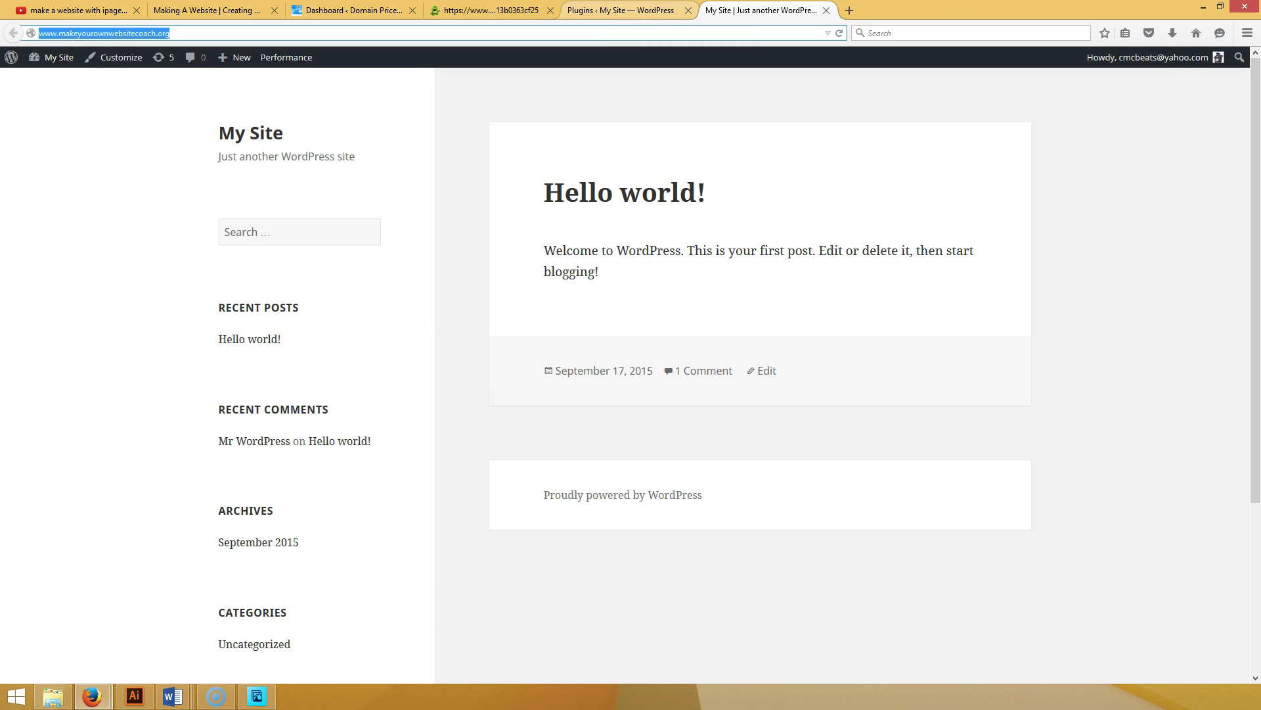
{"action": "left_click", "coordinate": [621, 9]}
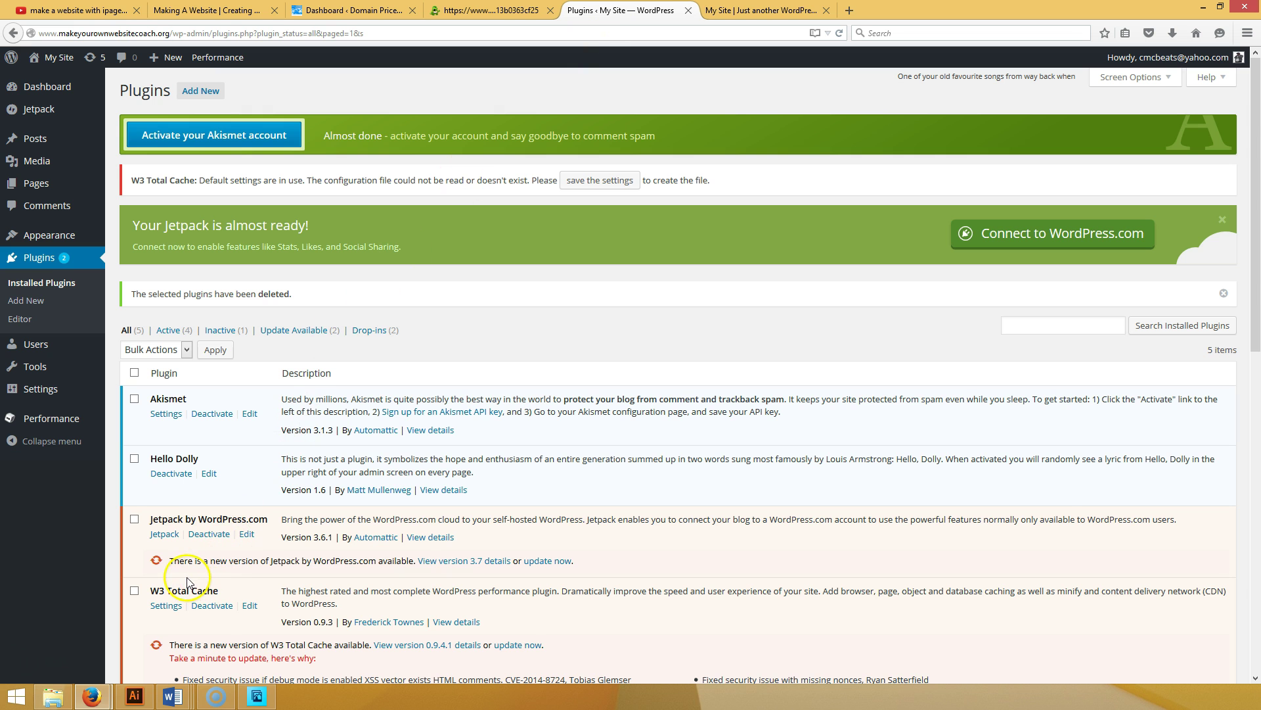
{"action": "left_click", "coordinate": [761, 10]}
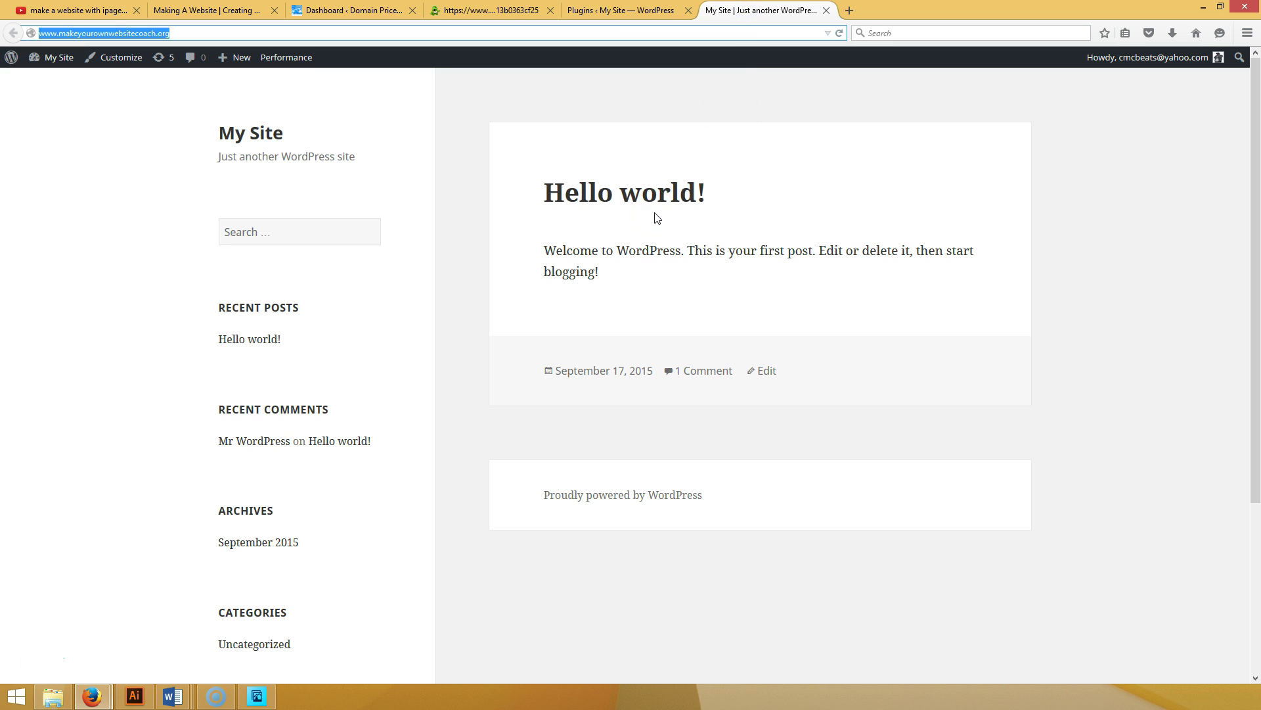
{"action": "left_click", "coordinate": [631, 11]}
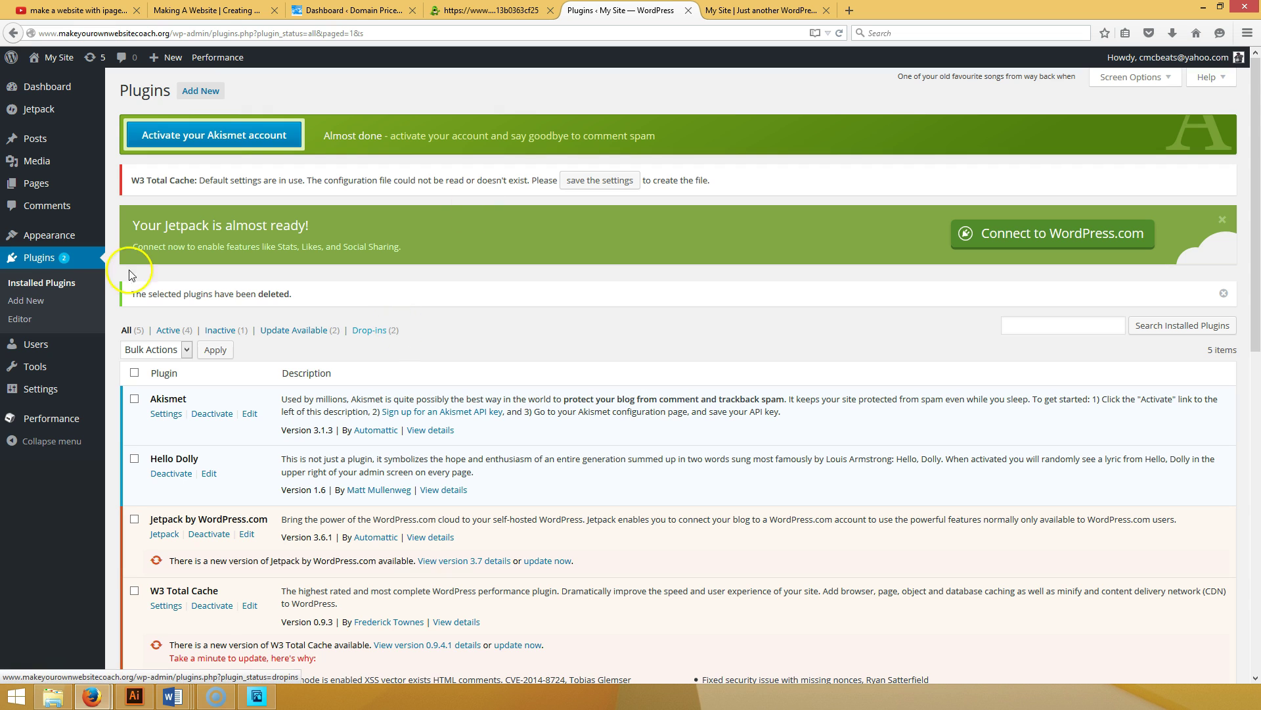
- Install the featured Fashionistas 1.5 theme from Appearance > Themes > Add New
{"action": "mouse_move", "coordinate": [43, 243]}
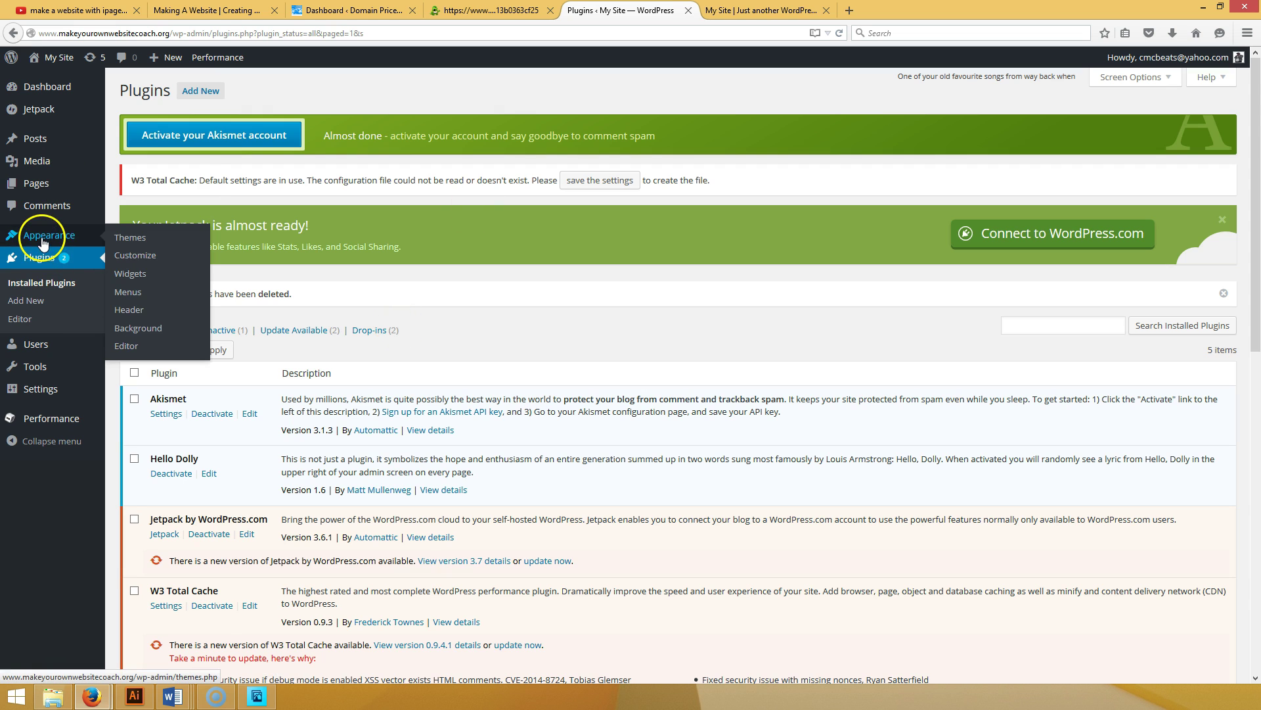
{"action": "left_click", "coordinate": [125, 239]}
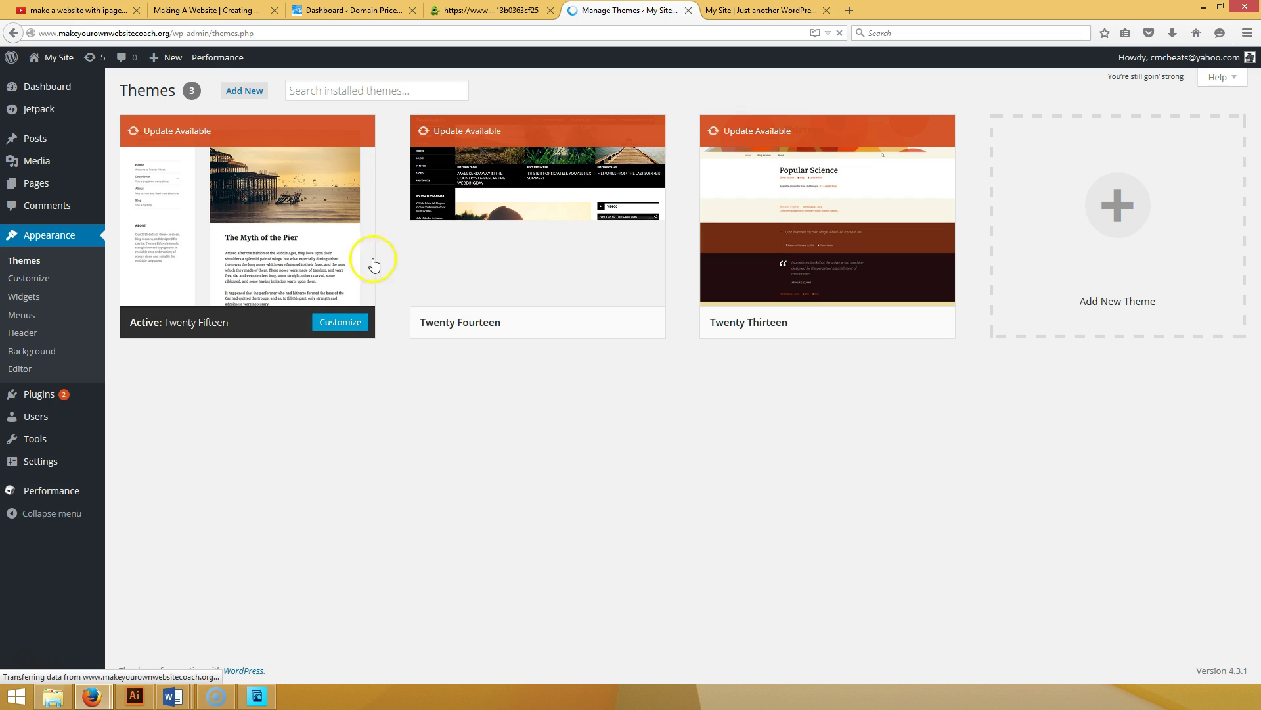
{"action": "mouse_move", "coordinate": [728, 250]}
{"action": "left_click", "coordinate": [1108, 220]}
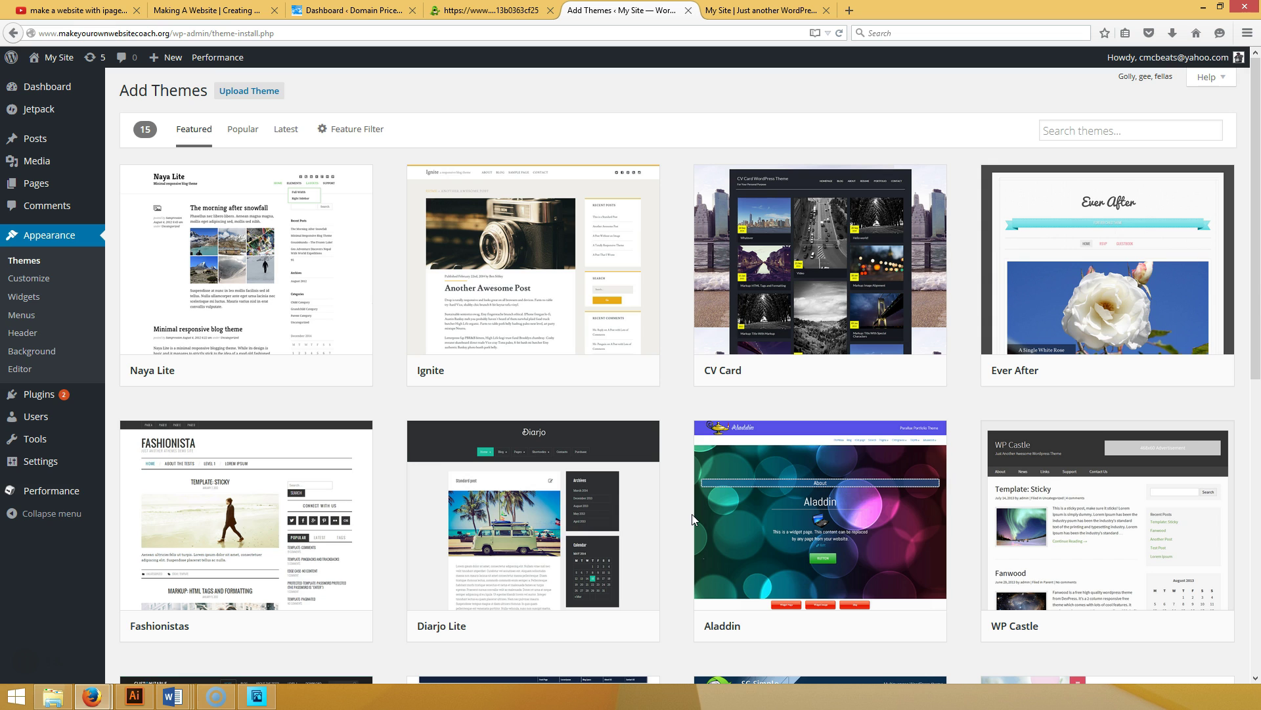
{"action": "mouse_move", "coordinate": [226, 538]}
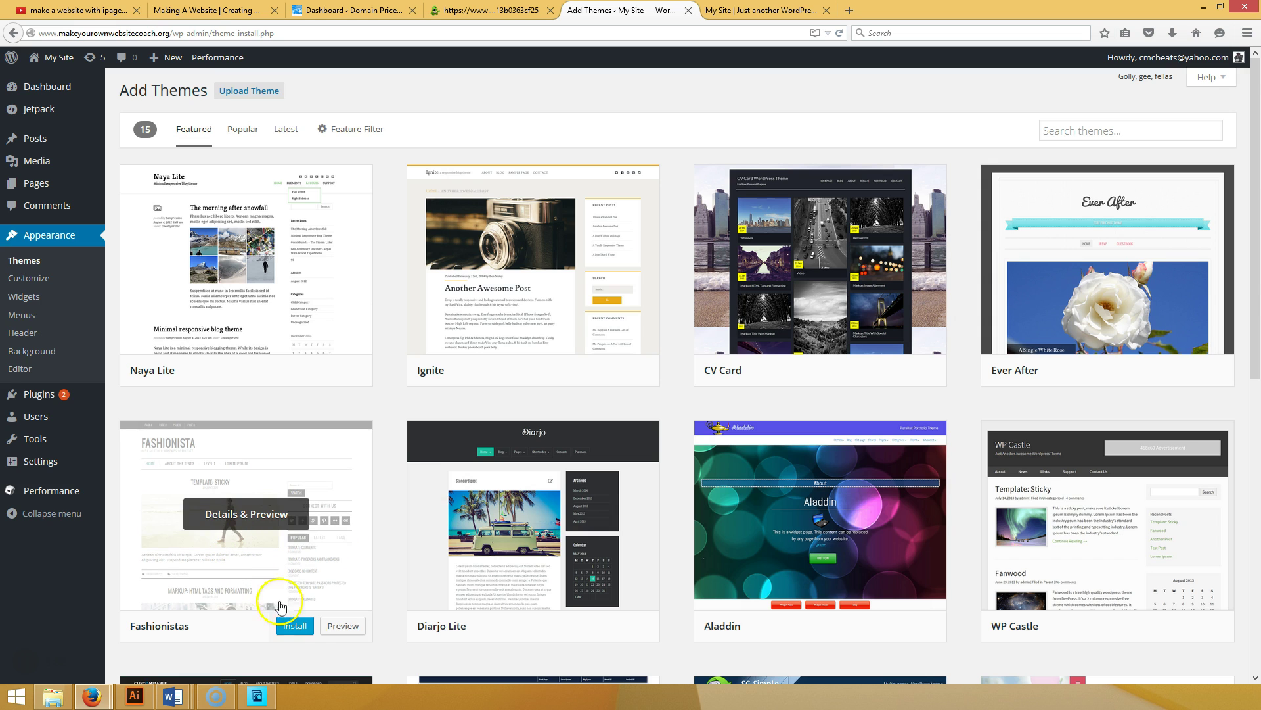
{"action": "left_click", "coordinate": [296, 627]}
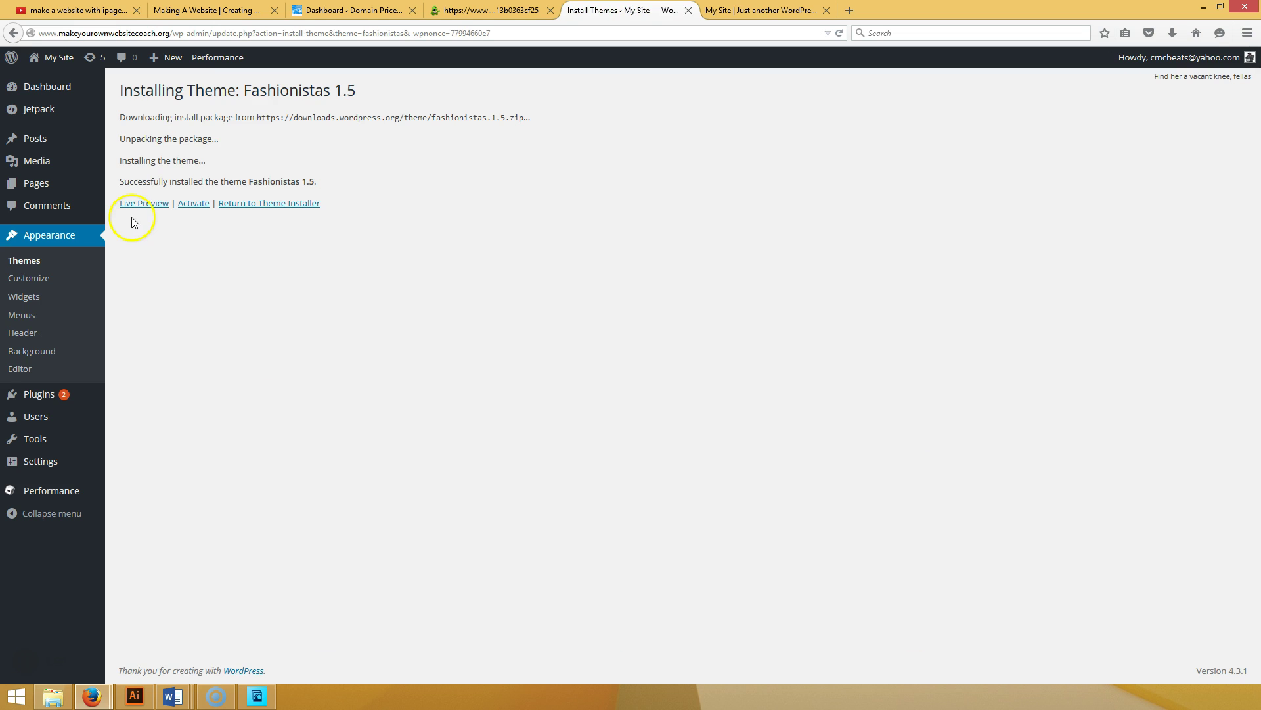
{"action": "left_click", "coordinate": [194, 203]}
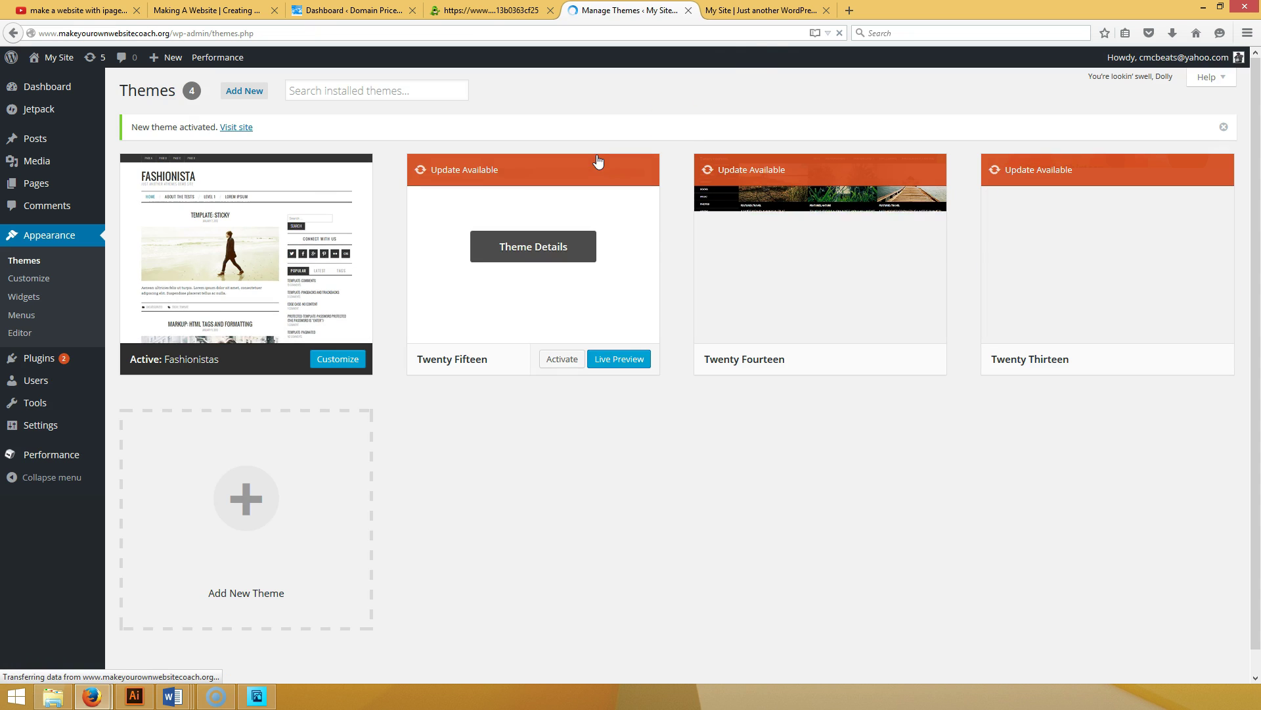
{"action": "left_click", "coordinate": [755, 12]}
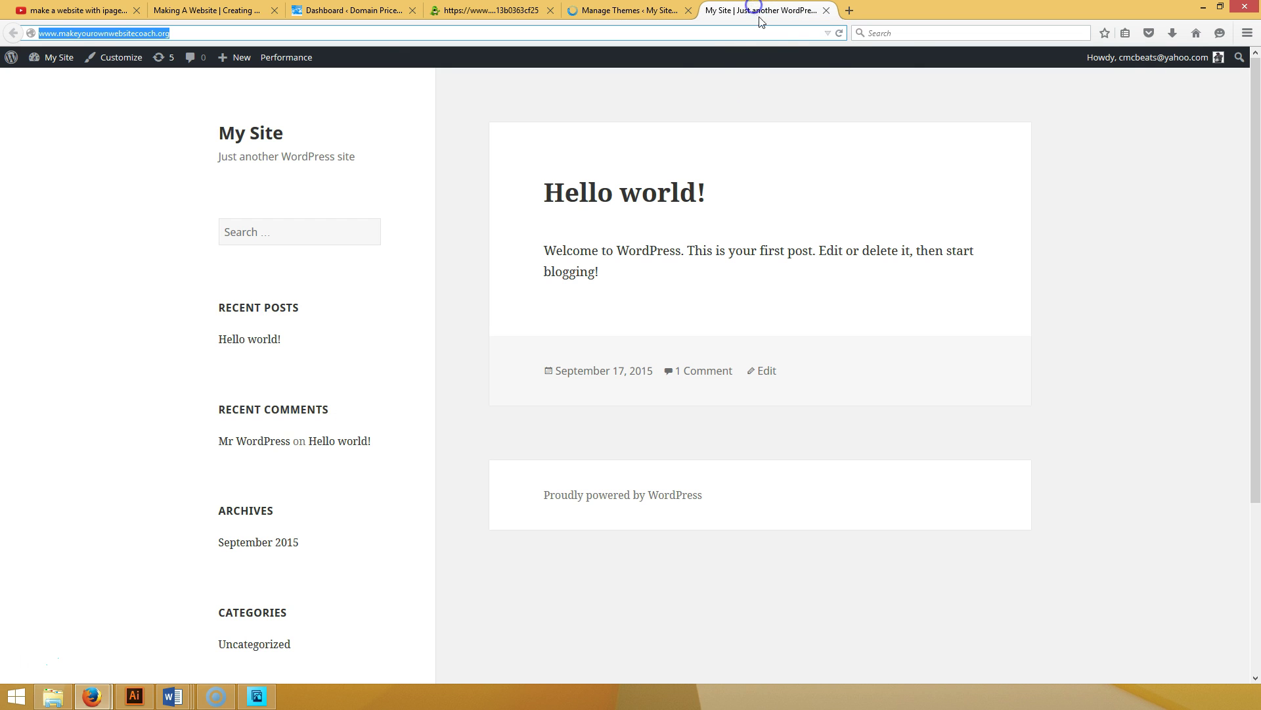
{"action": "left_click", "coordinate": [839, 33]}
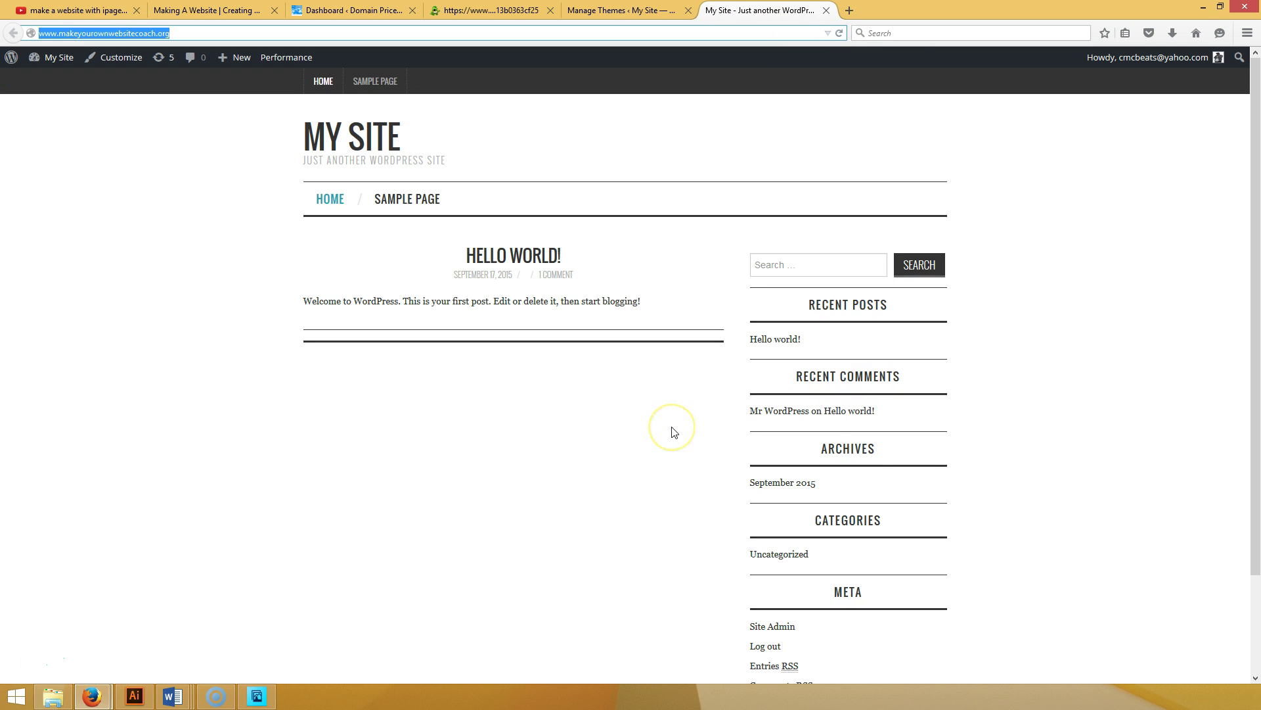
{"action": "scroll", "coordinate": [672, 432], "scroll_direction": "down", "scroll_amount": 3}
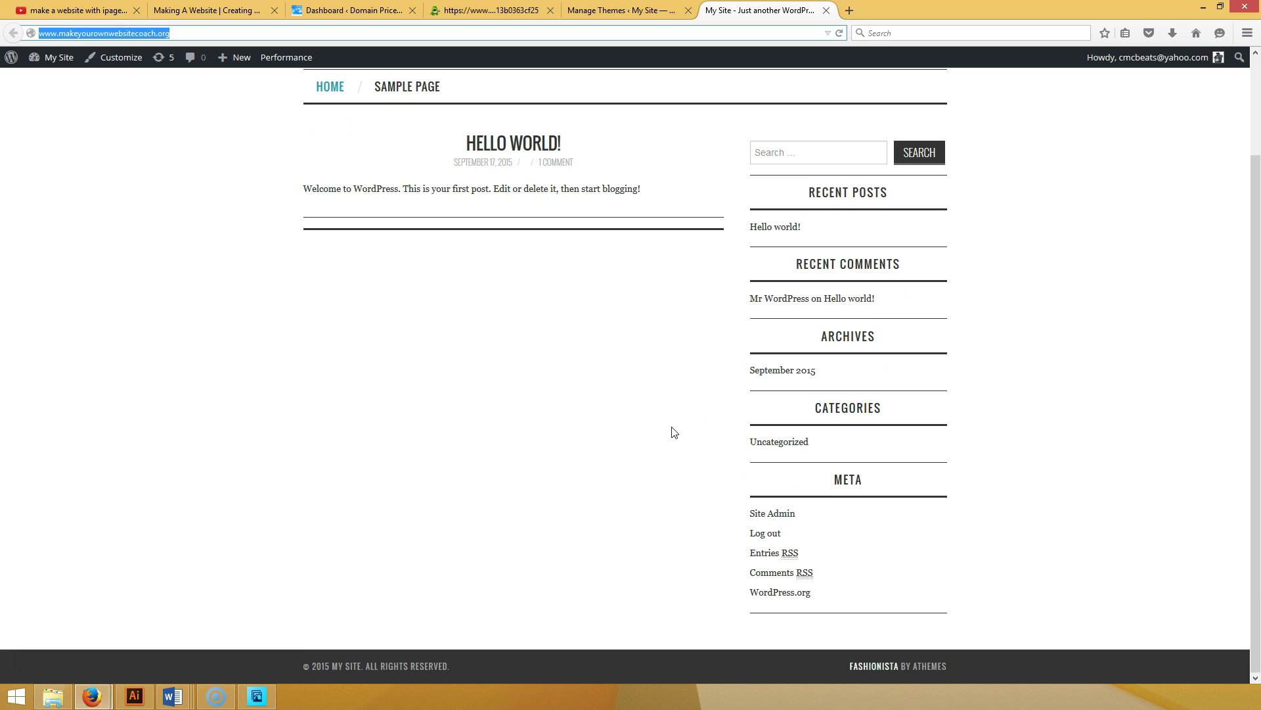
{"action": "scroll", "coordinate": [673, 433], "scroll_direction": "up", "scroll_amount": 3}
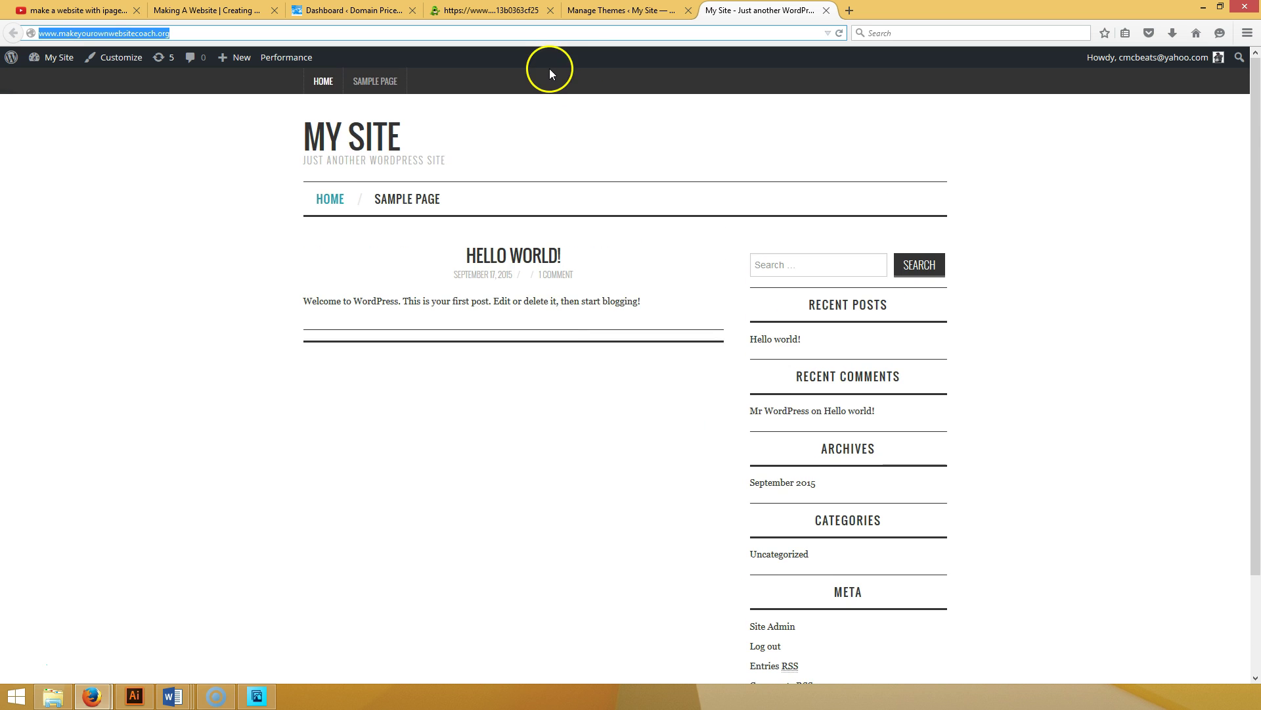
{"action": "left_click", "coordinate": [602, 9]}
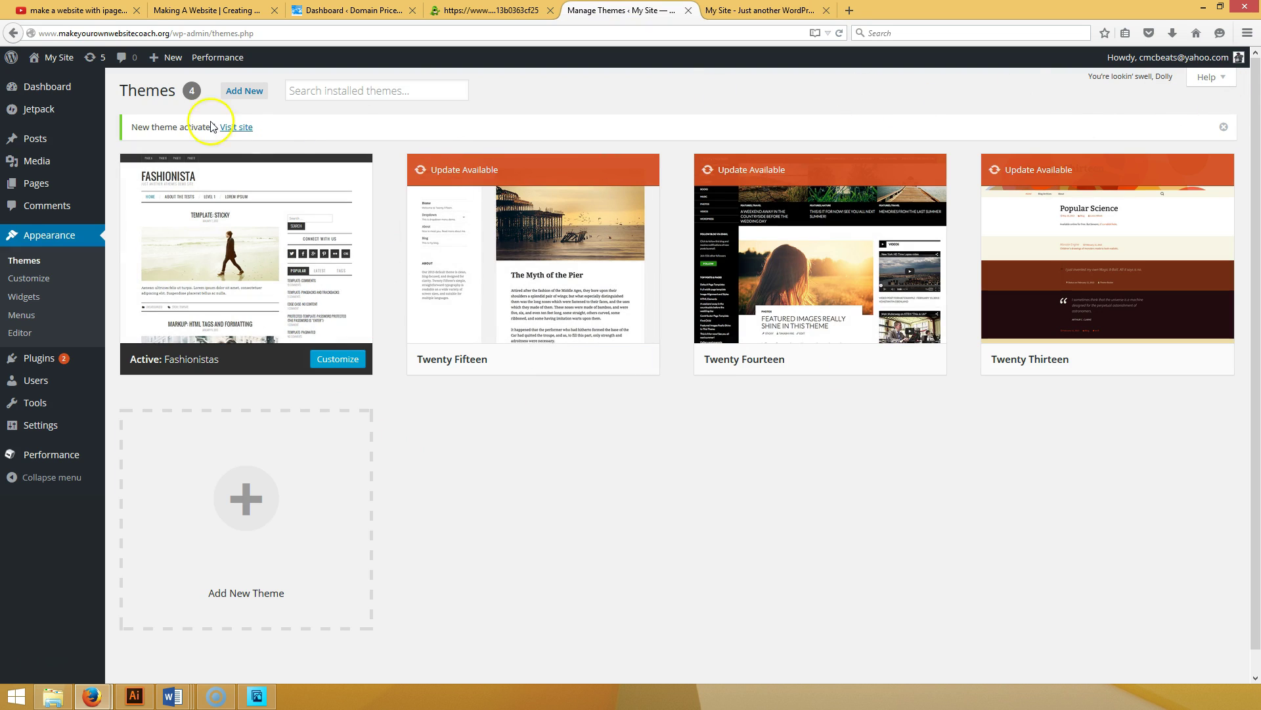
- Start adding a new theme, checking the live site's home page and Sample Page along the way
{"action": "left_click", "coordinate": [23, 256]}
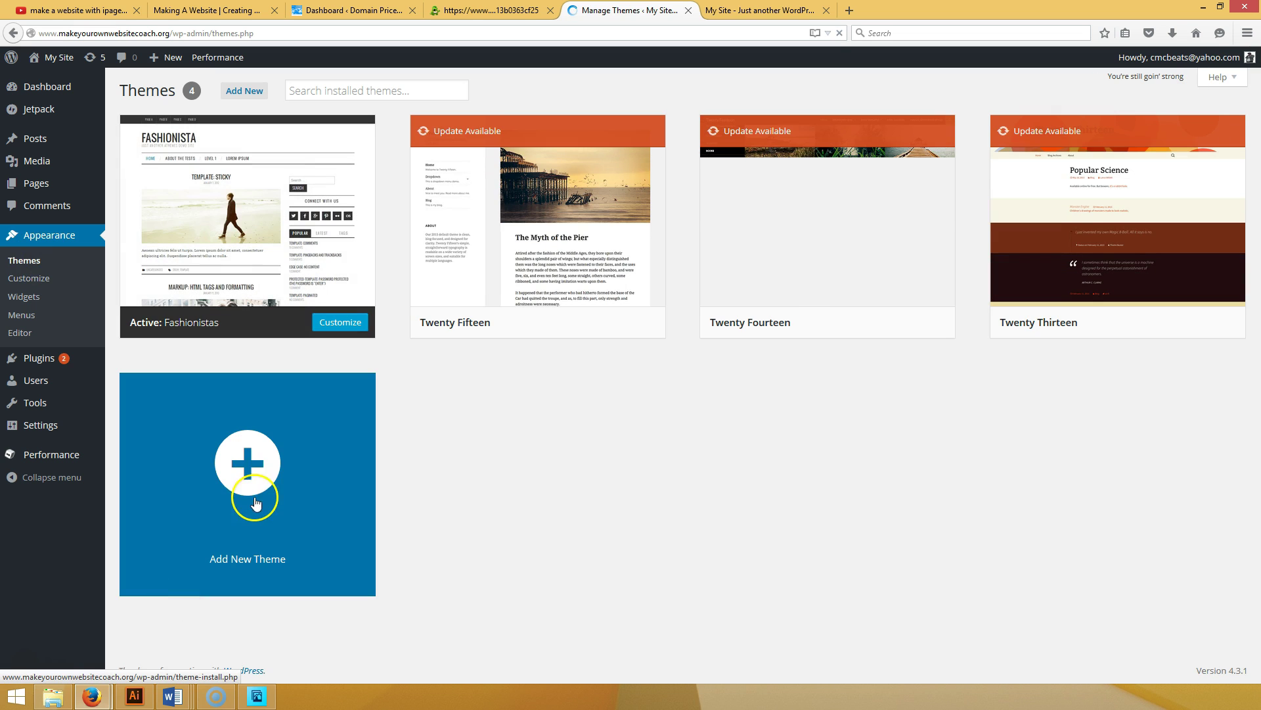
{"action": "left_click", "coordinate": [248, 466]}
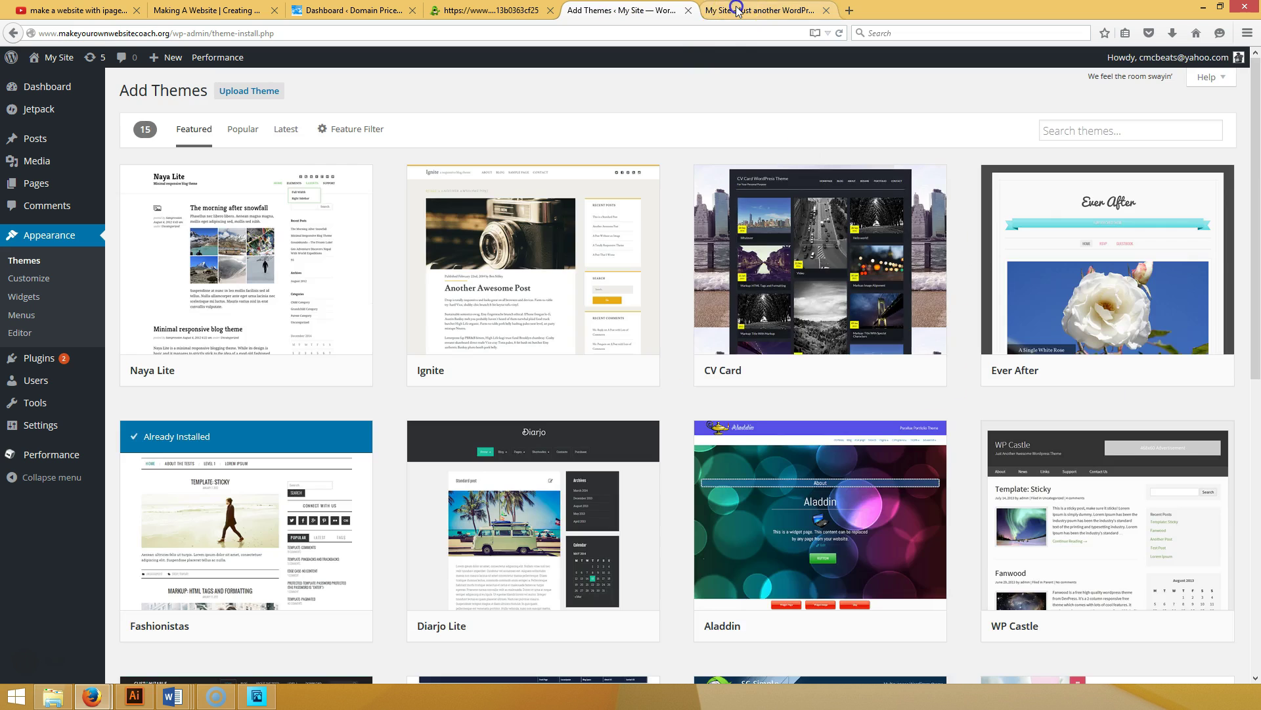
{"action": "left_click", "coordinate": [737, 9]}
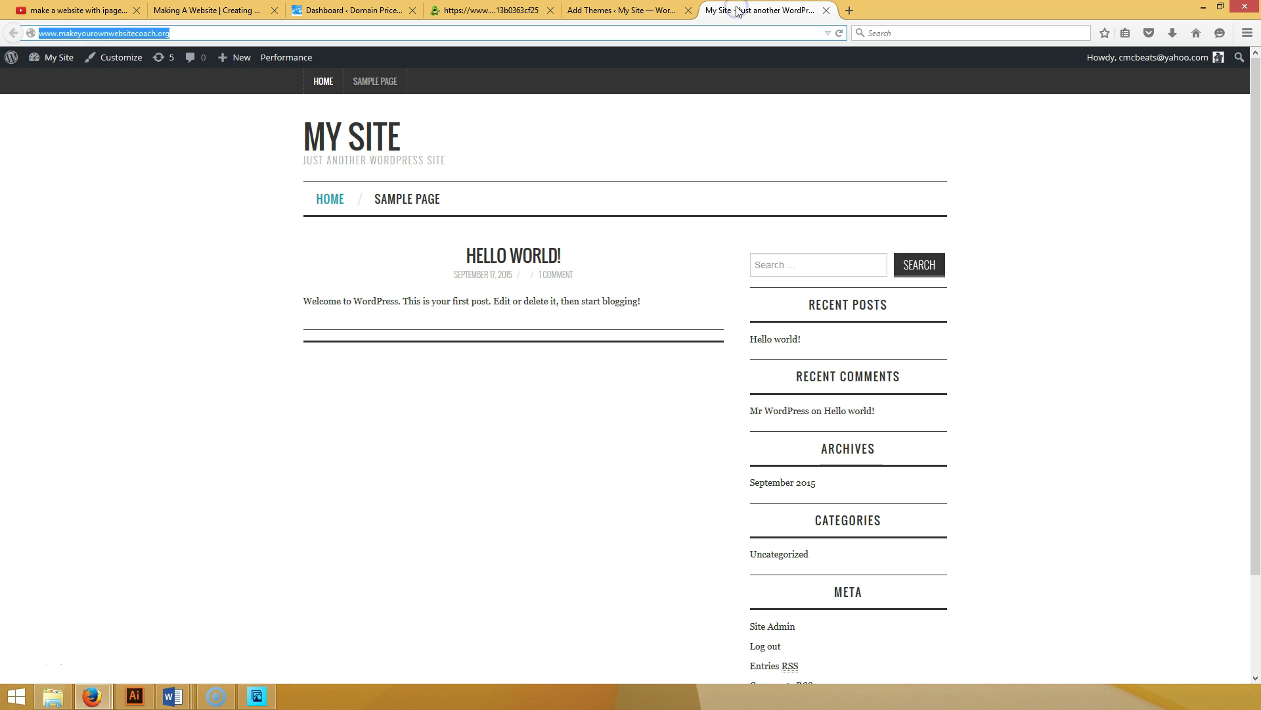
{"action": "scroll", "coordinate": [701, 318], "scroll_direction": "down", "scroll_amount": 1}
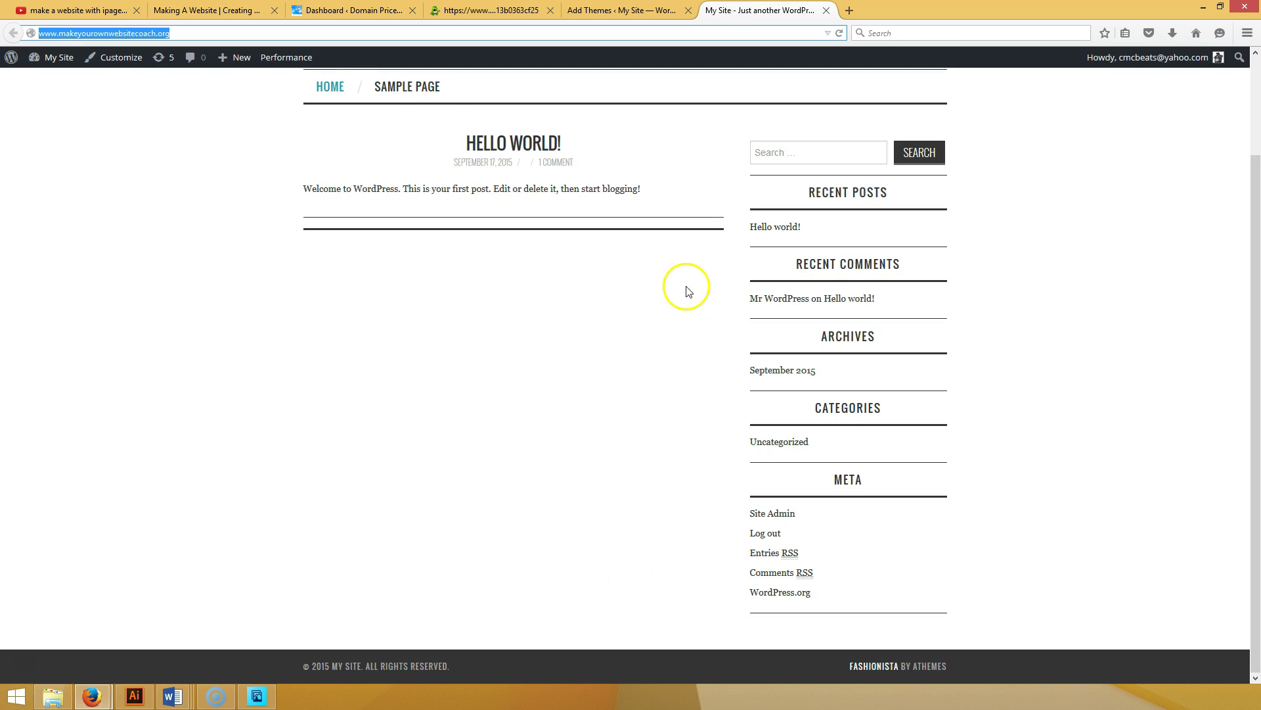
{"action": "scroll", "coordinate": [684, 284], "scroll_direction": "up", "scroll_amount": 3}
{"action": "left_click", "coordinate": [408, 198]}
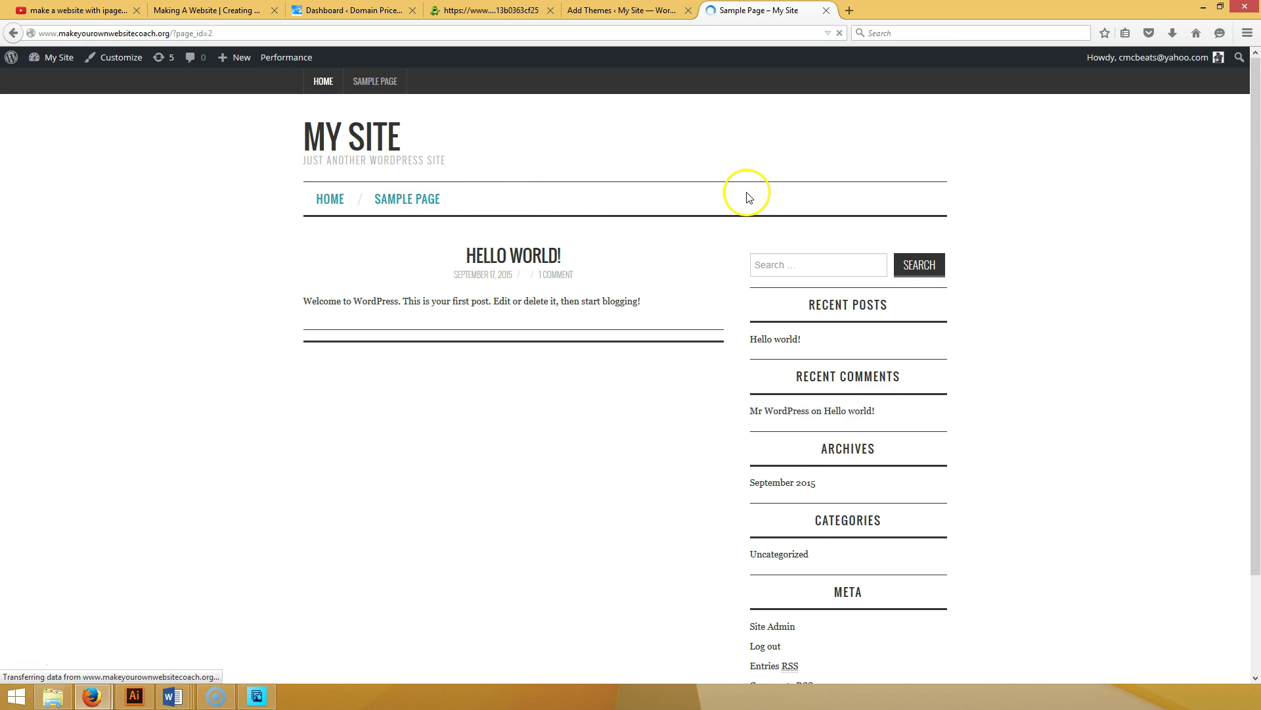
{"action": "left_click", "coordinate": [327, 198]}
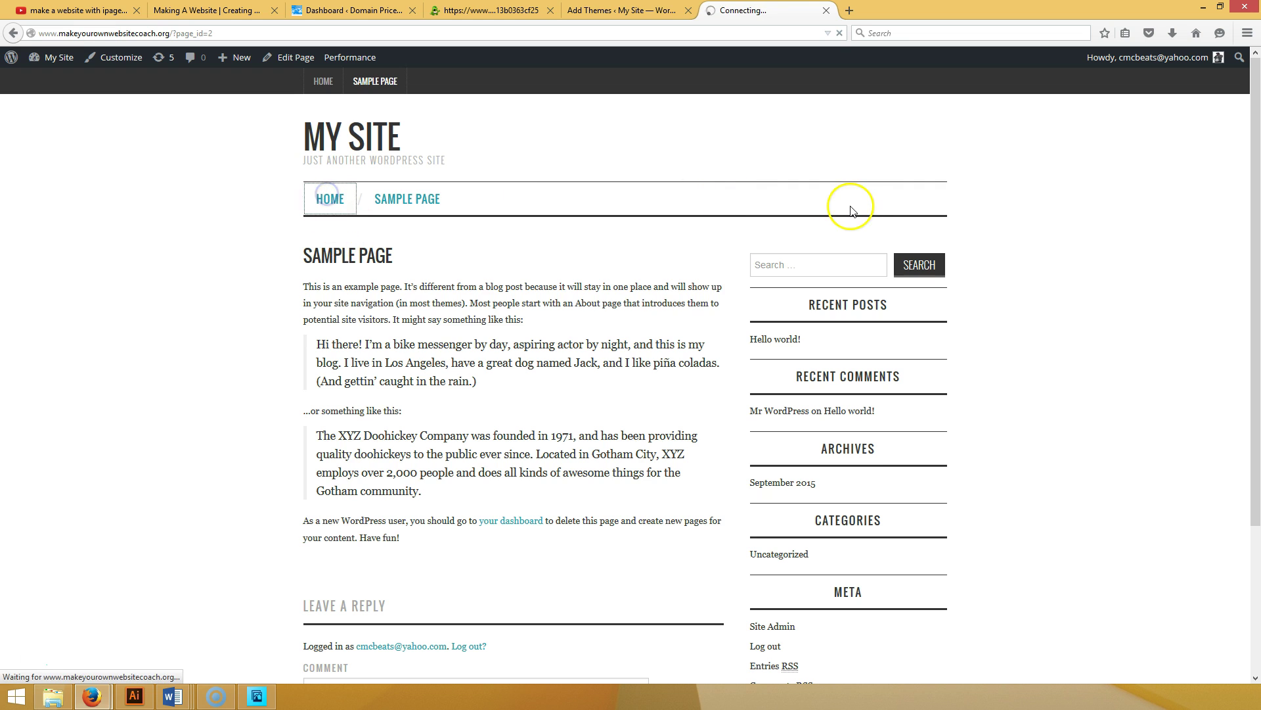
{"action": "left_click", "coordinate": [604, 10]}
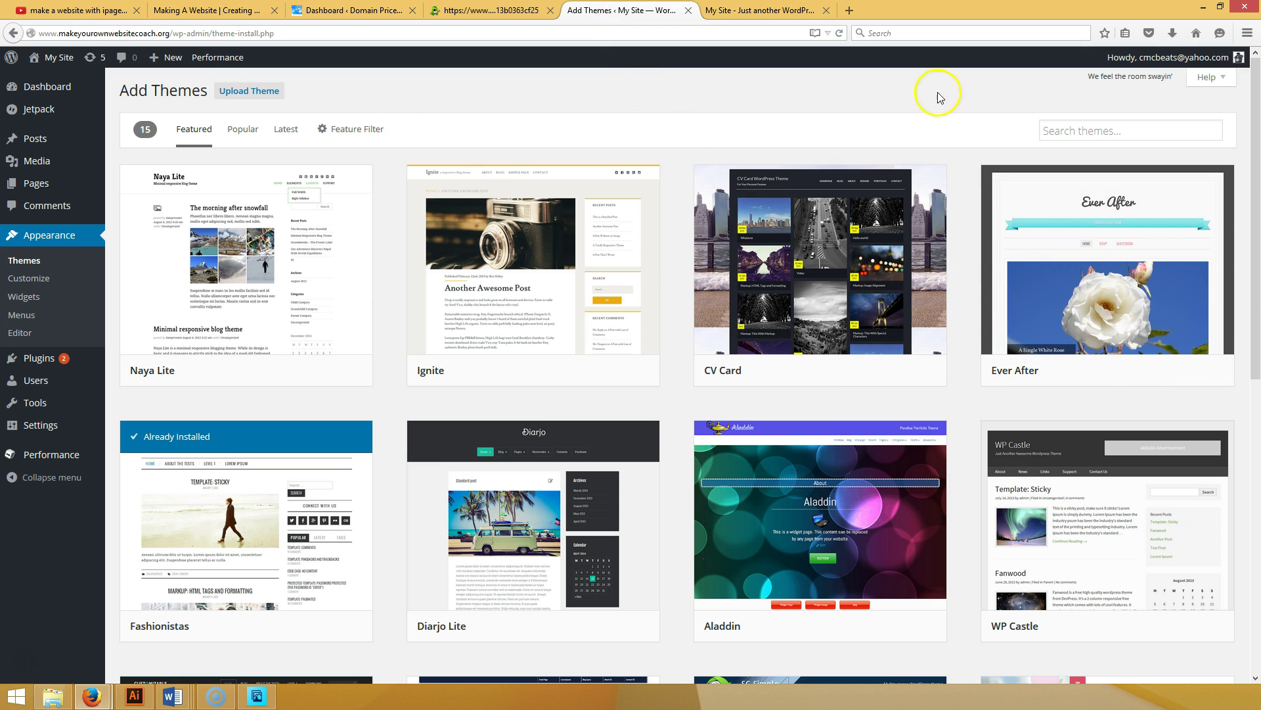
- Search for 'V' to find the Vantage theme, install it, and activate it
{"action": "type", "text": "V"}
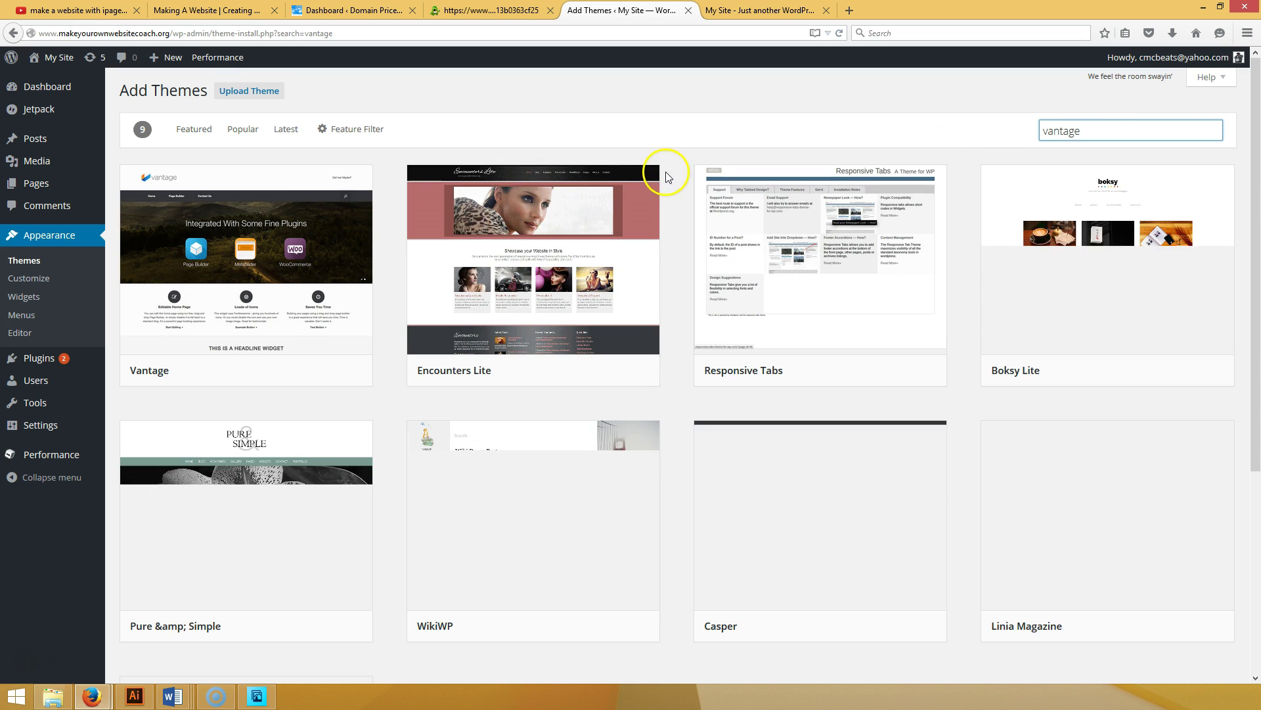
{"action": "mouse_move", "coordinate": [660, 269]}
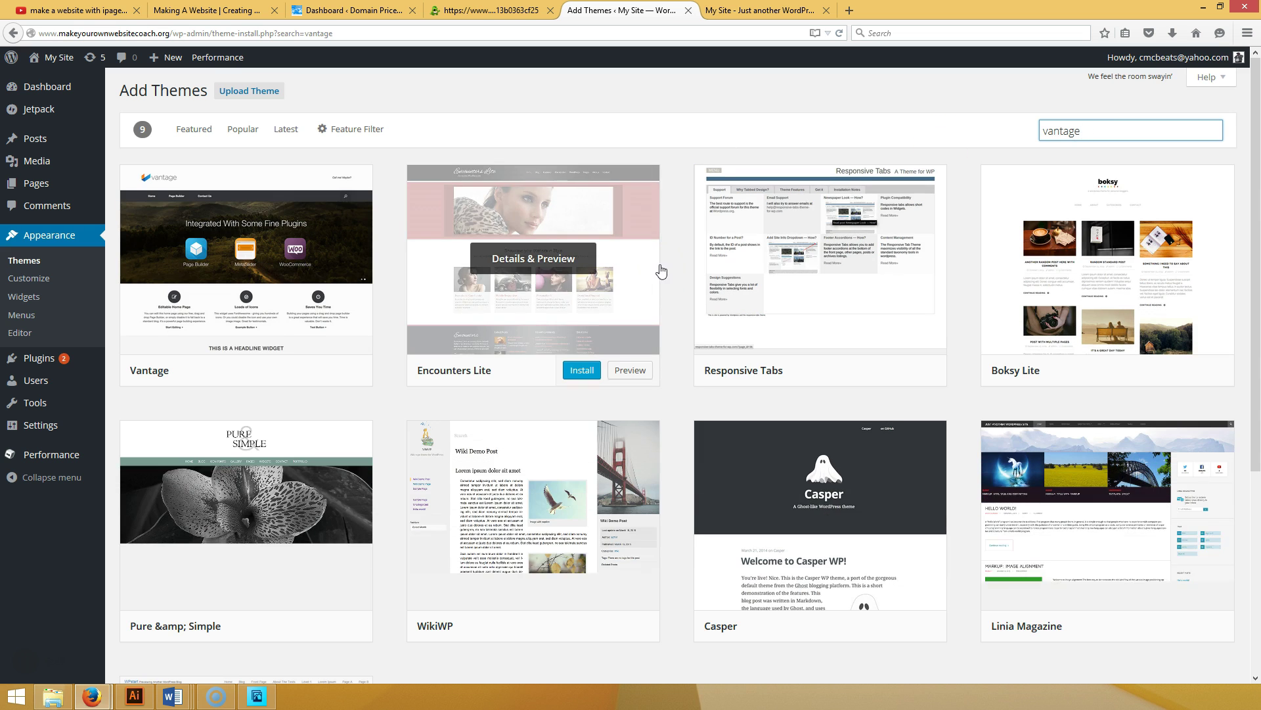
{"action": "left_click", "coordinate": [294, 370]}
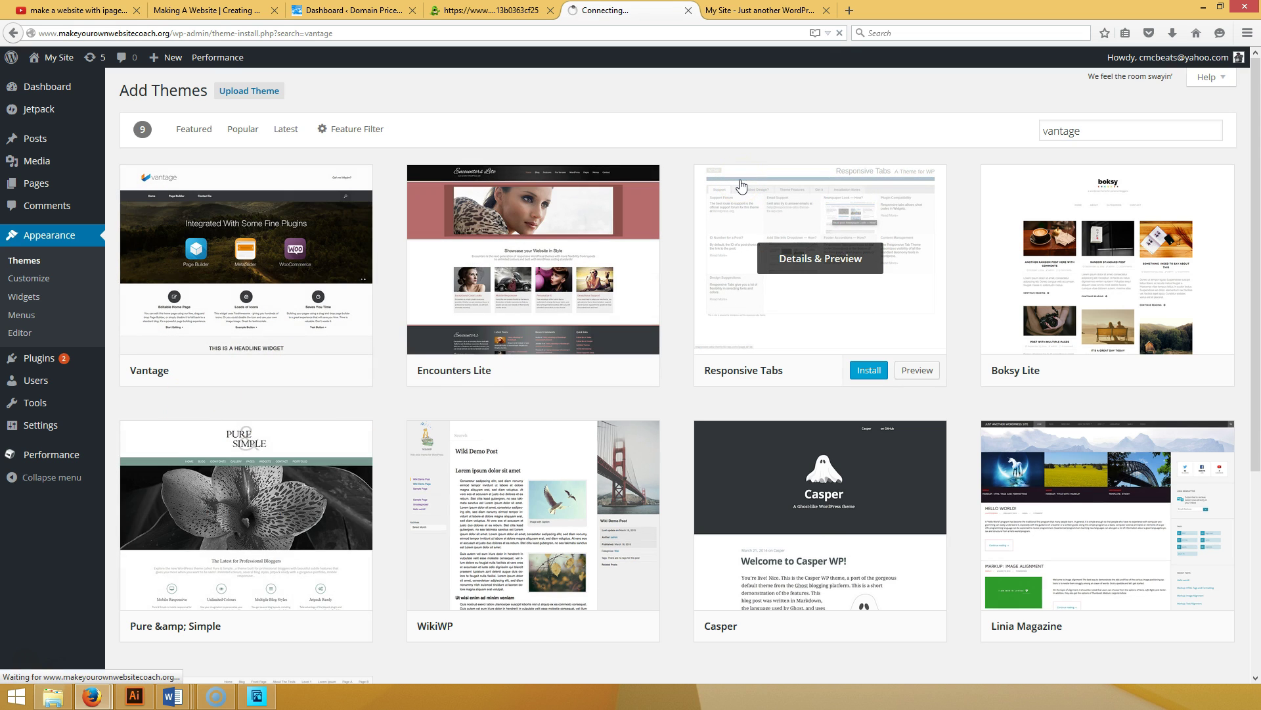
{"action": "mouse_move", "coordinate": [211, 262]}
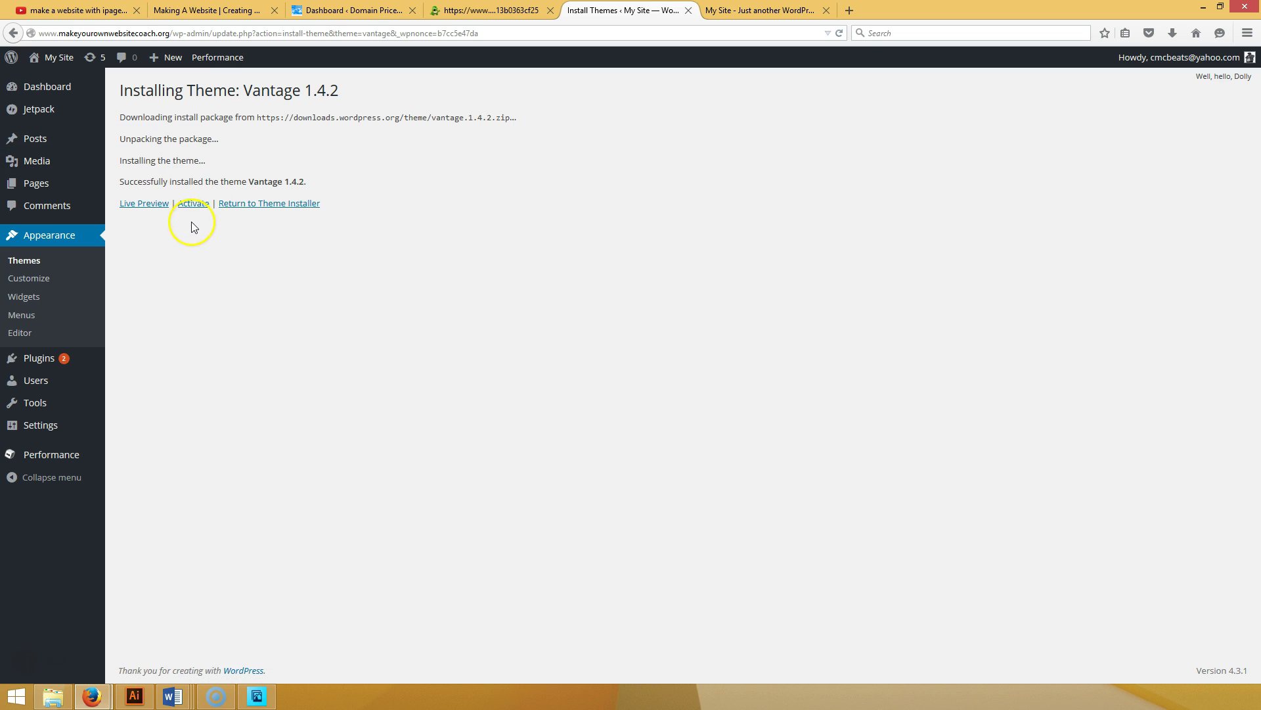
{"action": "left_click", "coordinate": [190, 205]}
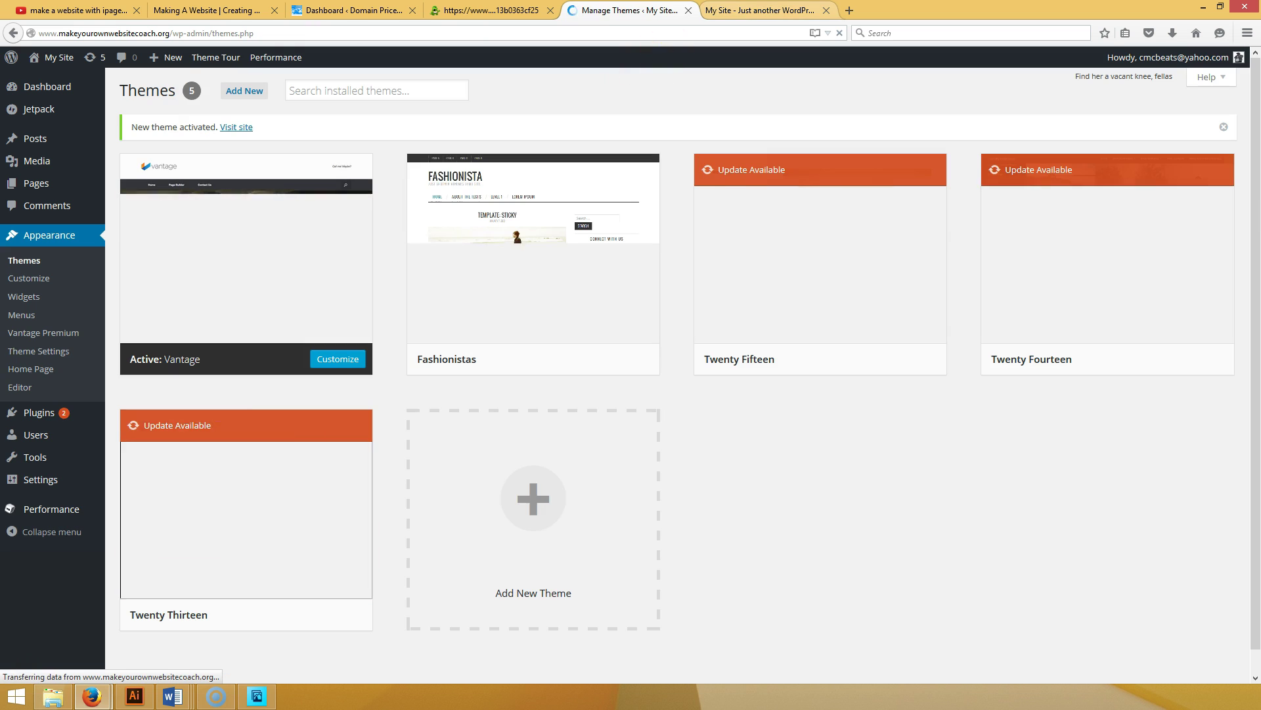
- Reload the live site's front page to see the Vantage design, then return to the themes admin page
{"action": "left_click", "coordinate": [779, 10]}
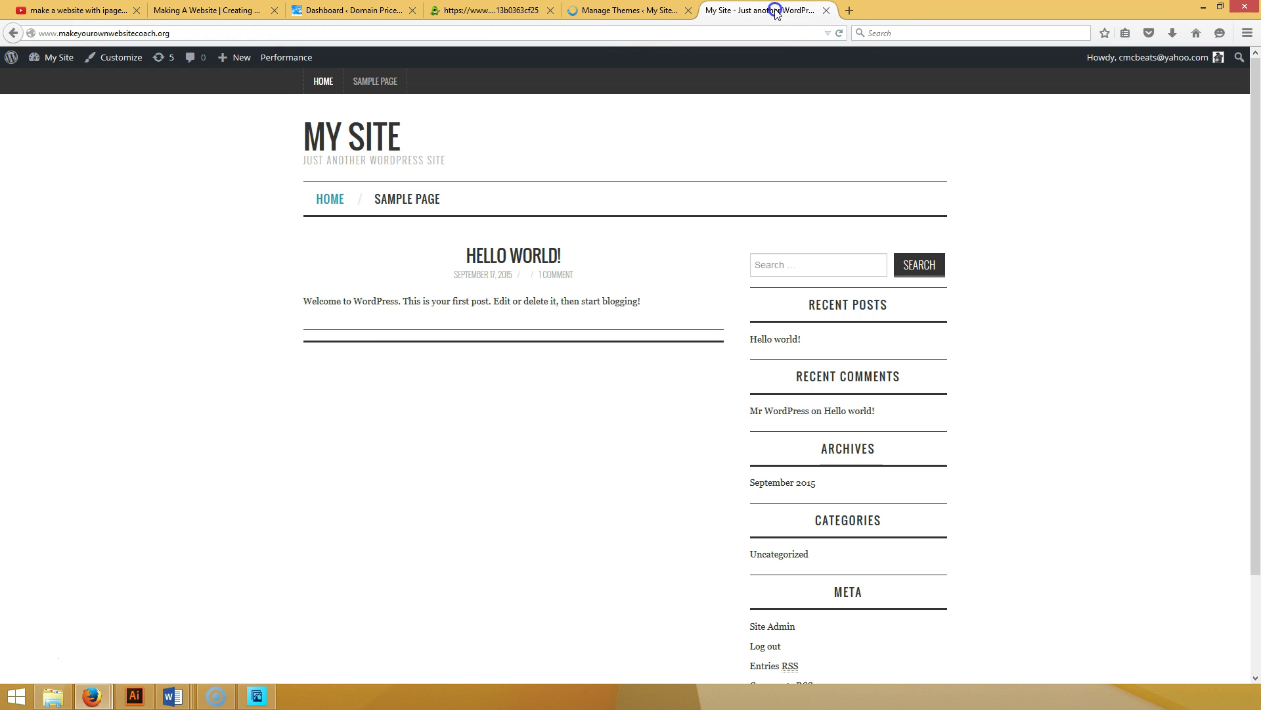
{"action": "left_click", "coordinate": [839, 33]}
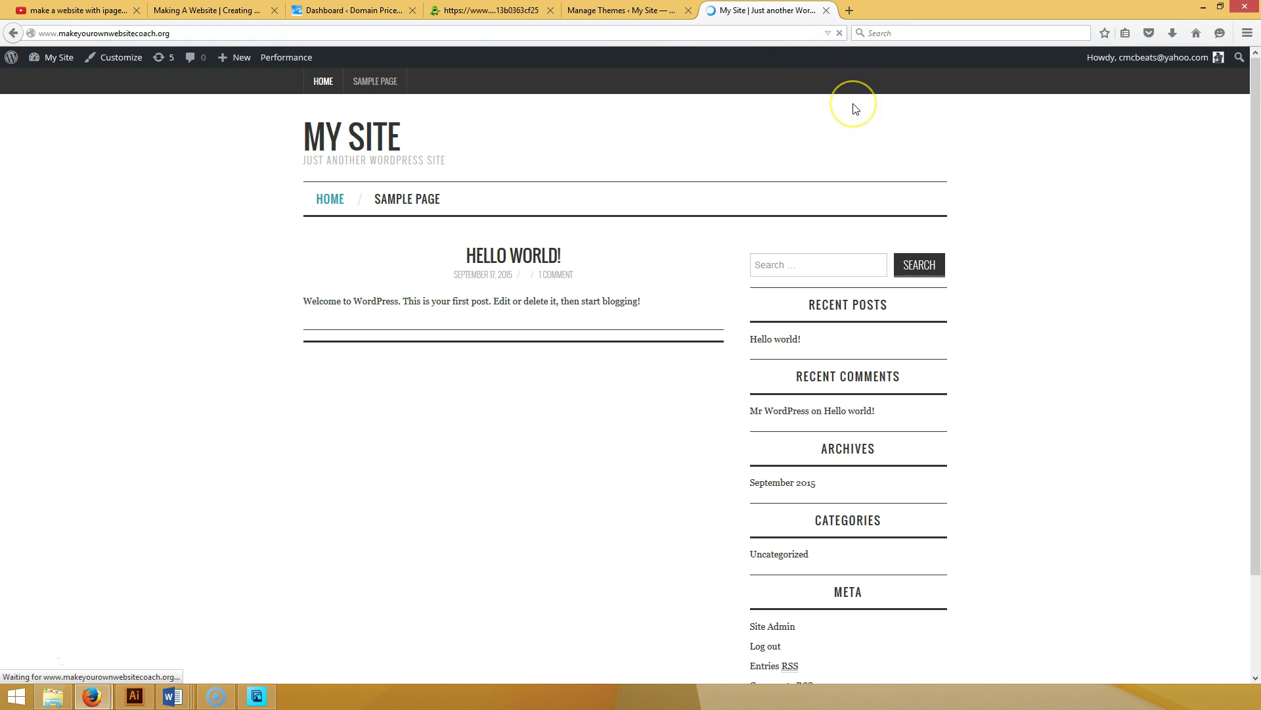
{"action": "scroll", "coordinate": [869, 397], "scroll_direction": "down", "scroll_amount": 5}
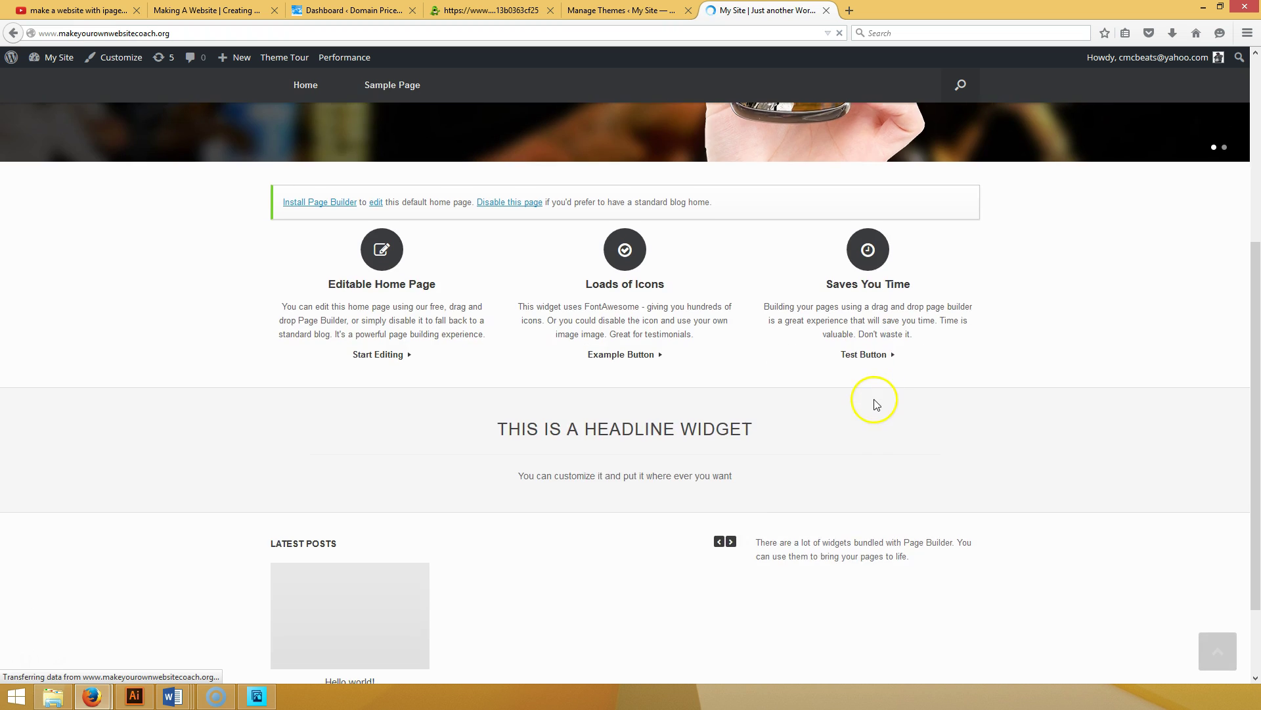
{"action": "scroll", "coordinate": [861, 400], "scroll_direction": "up", "scroll_amount": 4}
{"action": "scroll", "coordinate": [874, 403], "scroll_direction": "up", "scroll_amount": 2}
{"action": "left_click", "coordinate": [623, 10]}
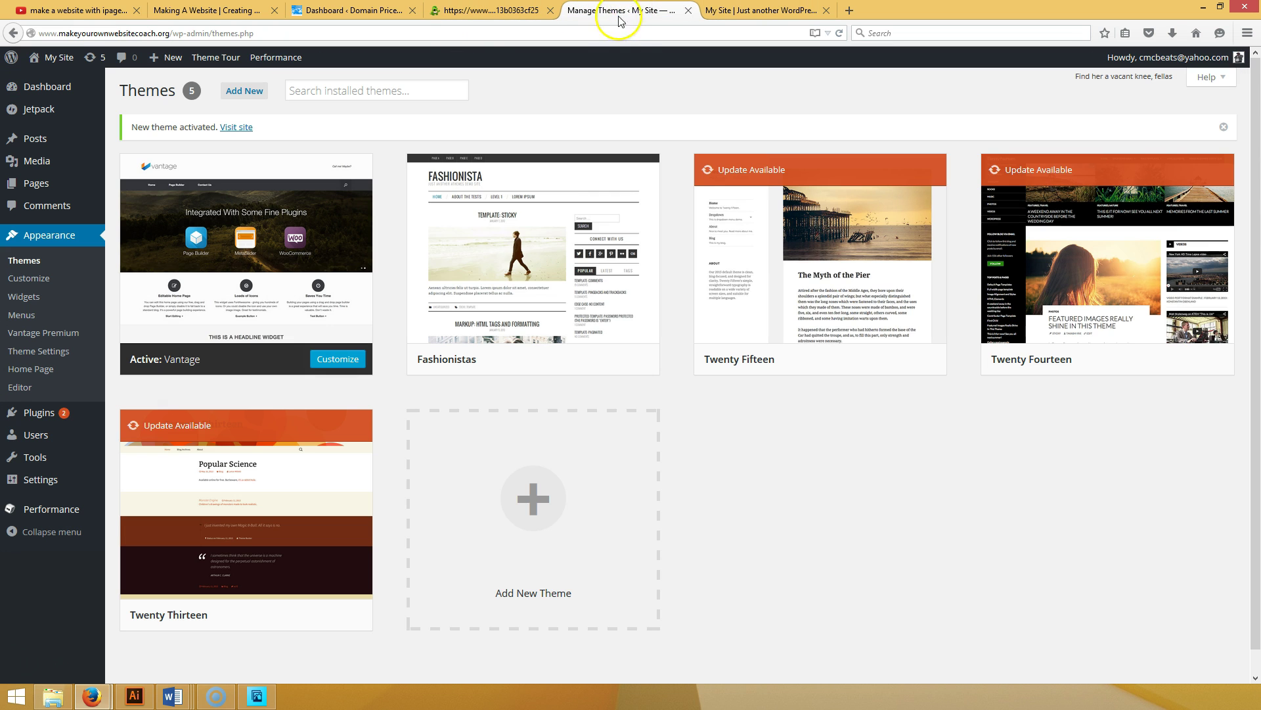
{"action": "mouse_move", "coordinate": [558, 169]}
- On creatingwebsite.org, open Web Design Tutorial and scroll through the beginner, music band and business videos
{"action": "left_click", "coordinate": [236, 11]}
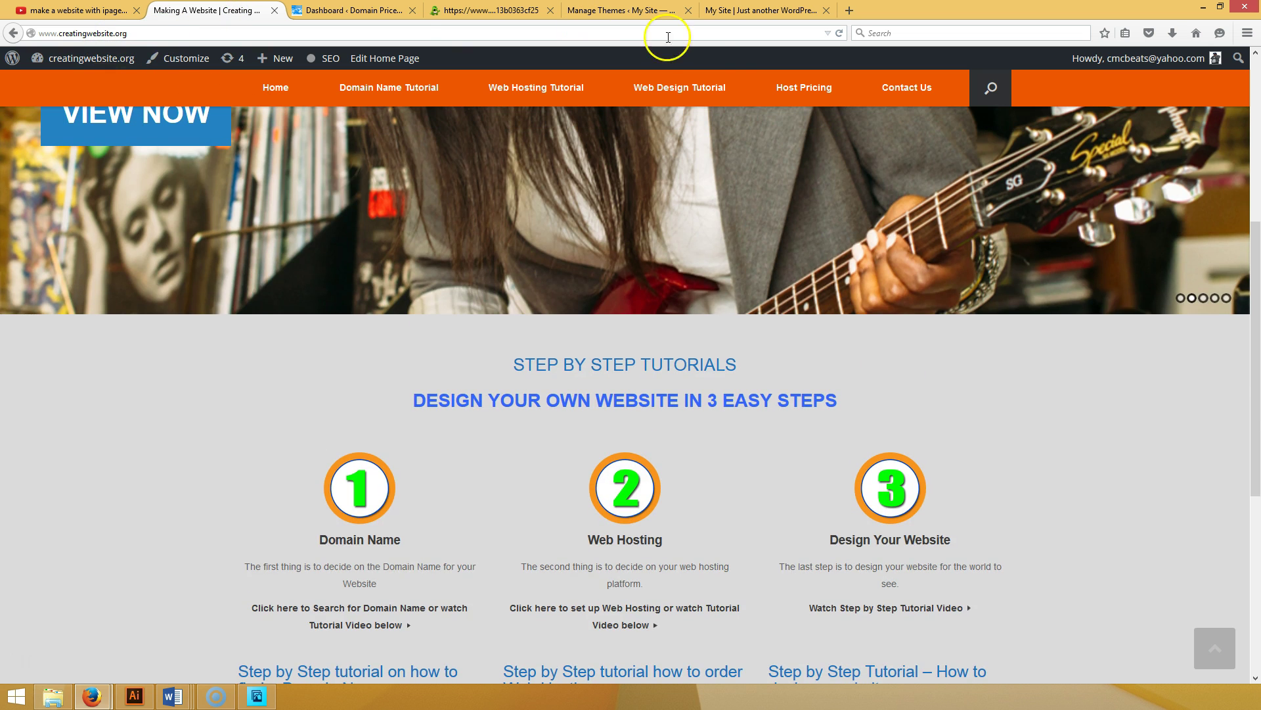
{"action": "left_click", "coordinate": [718, 89]}
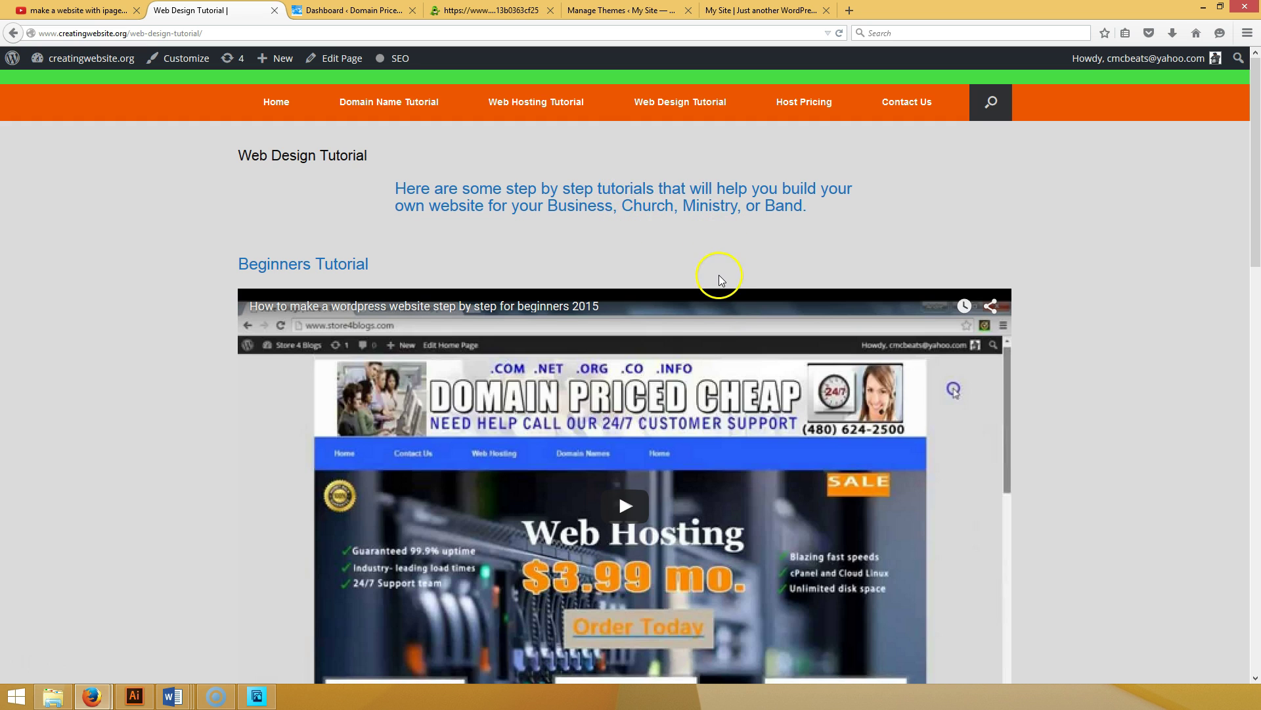
{"action": "scroll", "coordinate": [717, 305], "scroll_direction": "down", "scroll_amount": 15}
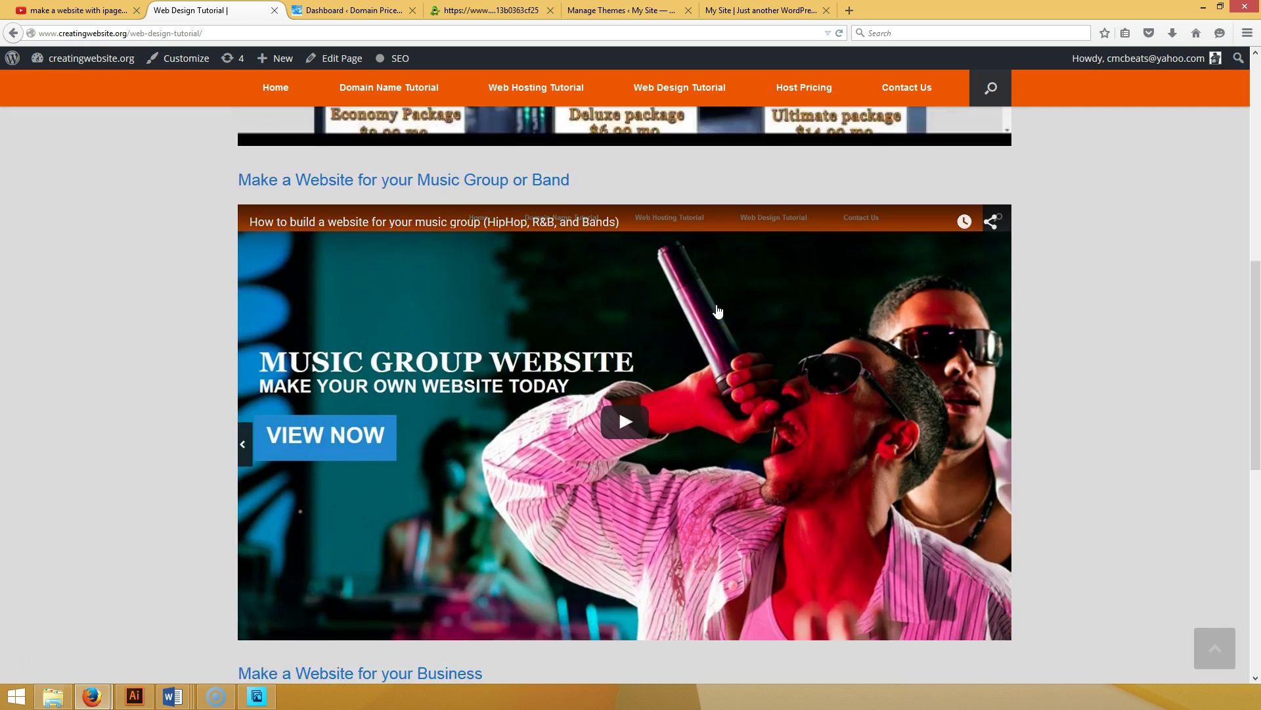
{"action": "scroll", "coordinate": [716, 305], "scroll_direction": "down", "scroll_amount": 3}
{"action": "scroll", "coordinate": [721, 310], "scroll_direction": "up", "scroll_amount": 18}
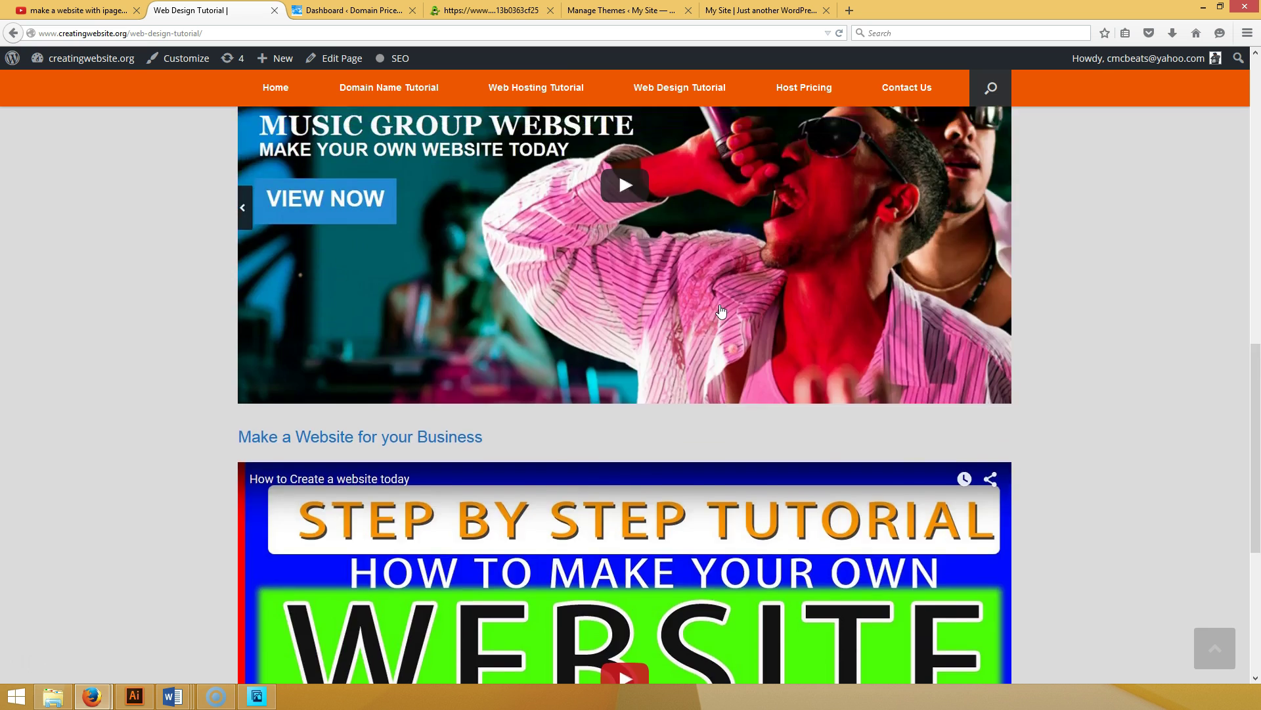